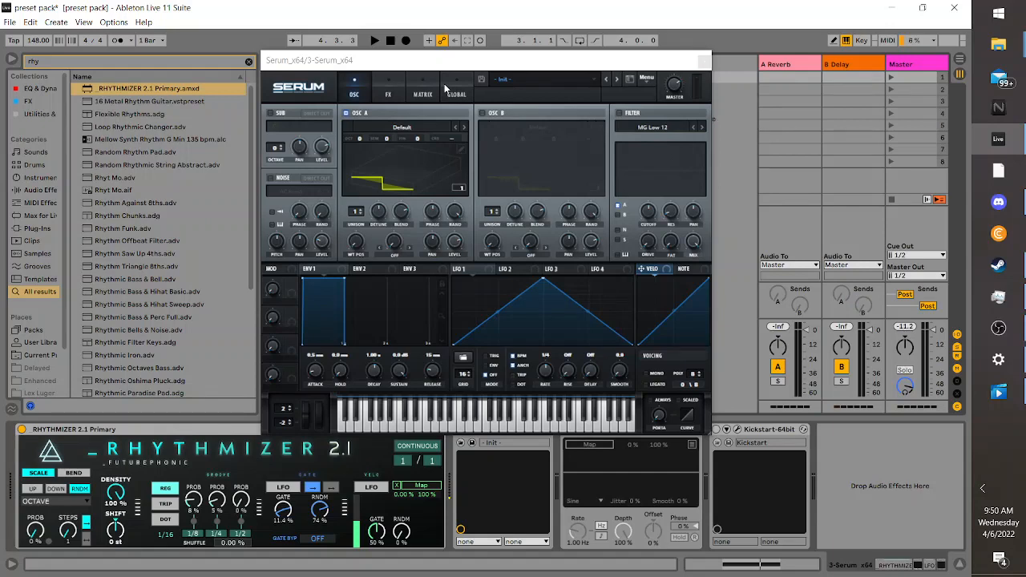
Uncover the track headers, select the Serum track with its Rhythmizer device, and play the pattern through the initial patch
left_click_drag(524, 63, 653, 102)
left_click(517, 99)
left_click(421, 70)
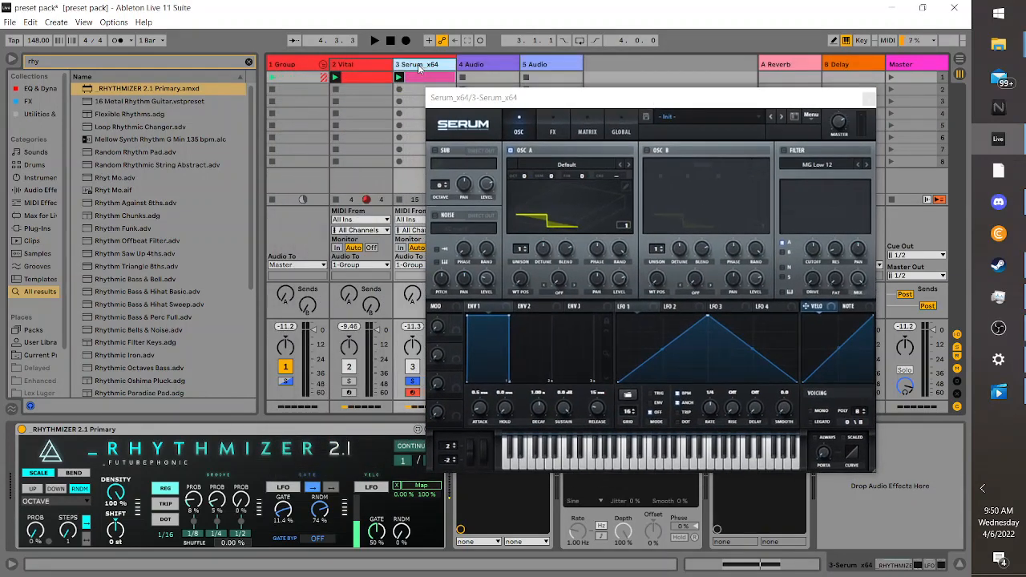
left_click(74, 431)
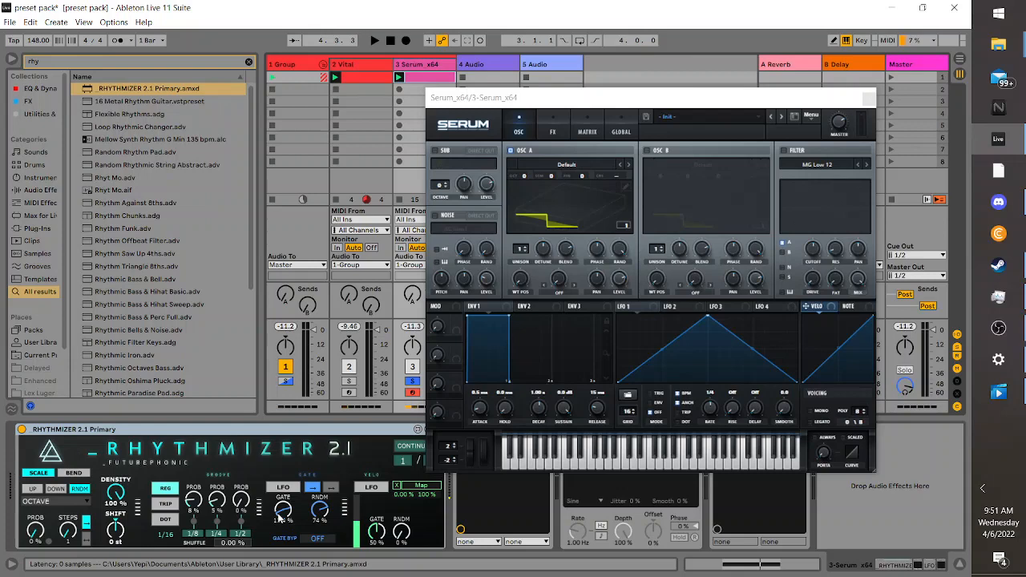
key("space")
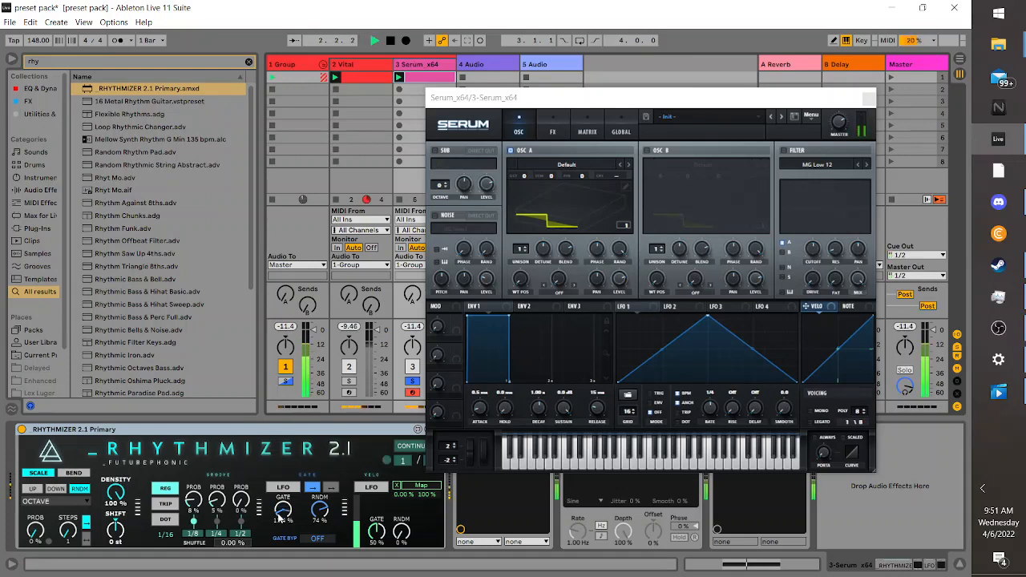
key("space")
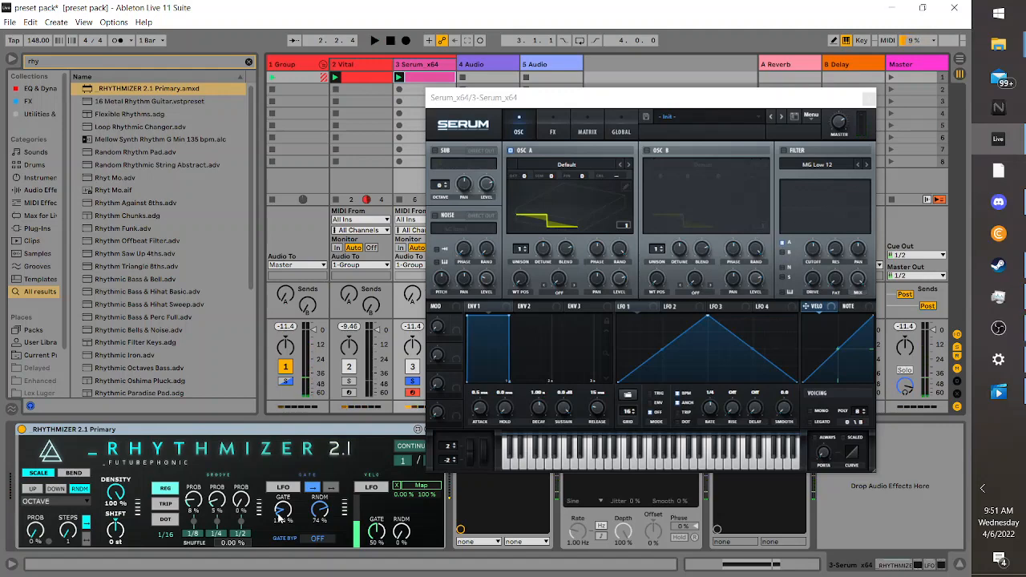
Load the Spectral wavetable Monster 2 [SL] into oscillator A and audition it with the pattern
left_click_drag(450, 100, 252, 118)
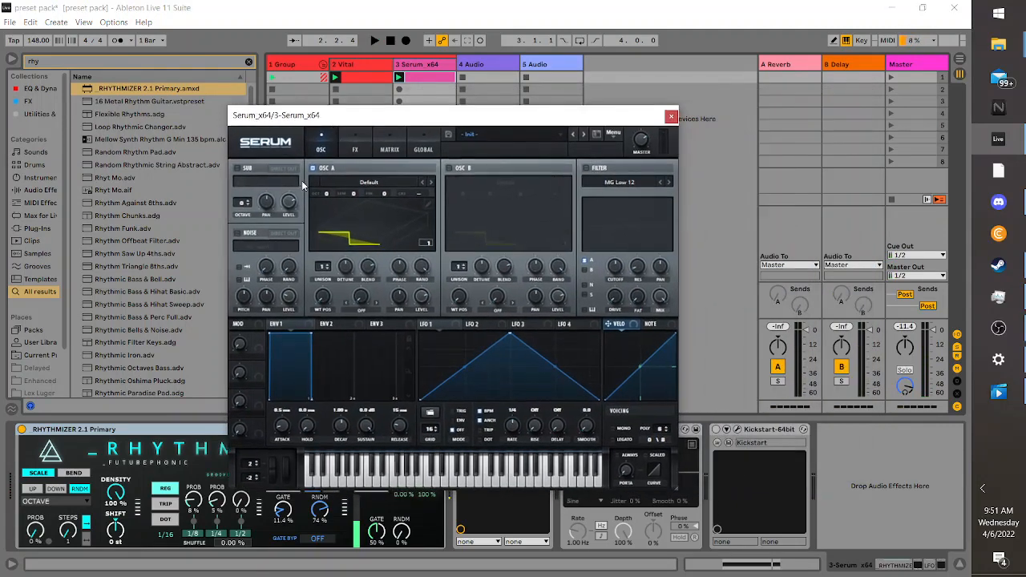
left_click(358, 187)
mouse_move(383, 227)
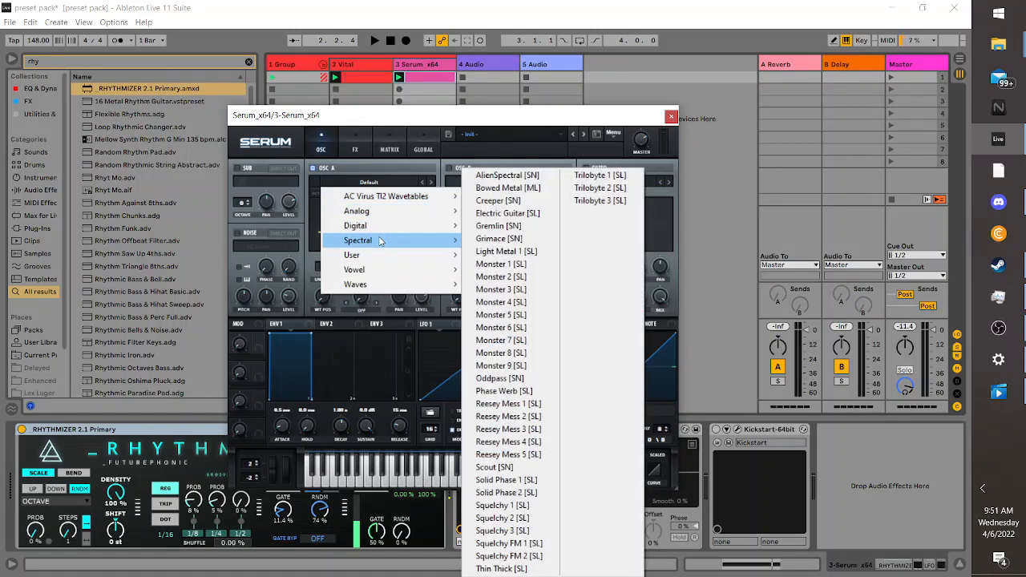
left_click(517, 277)
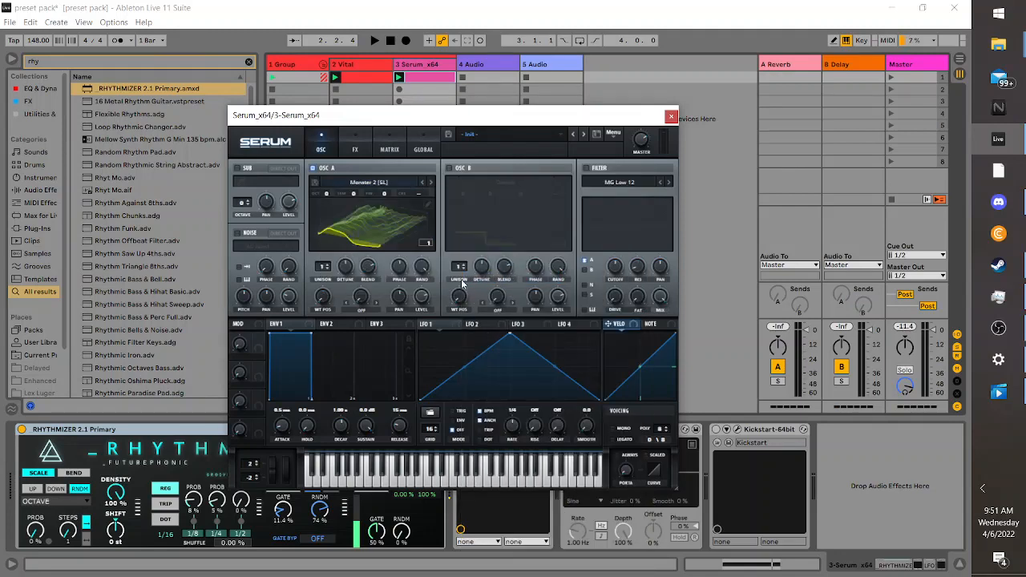
key("space")
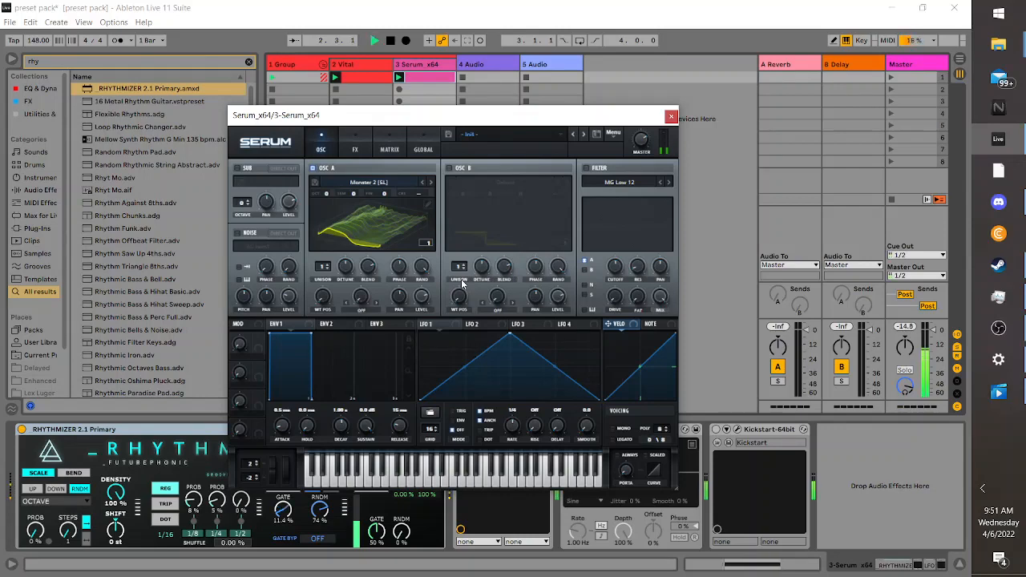
key("space")
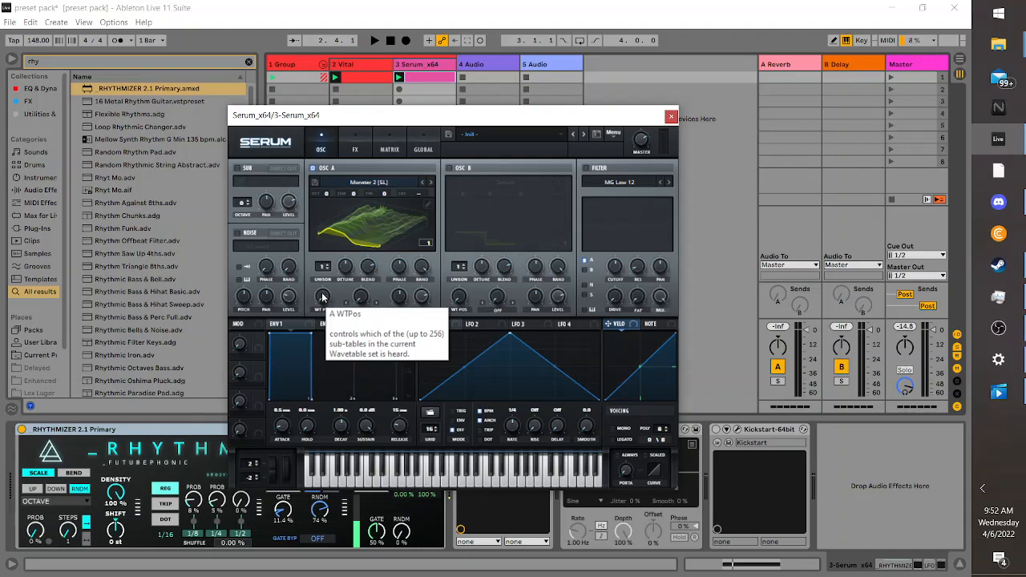
Set oscillator A's wavetable position to 57 while listening to the pattern
left_click_drag(323, 298, 346, 290)
key("space")
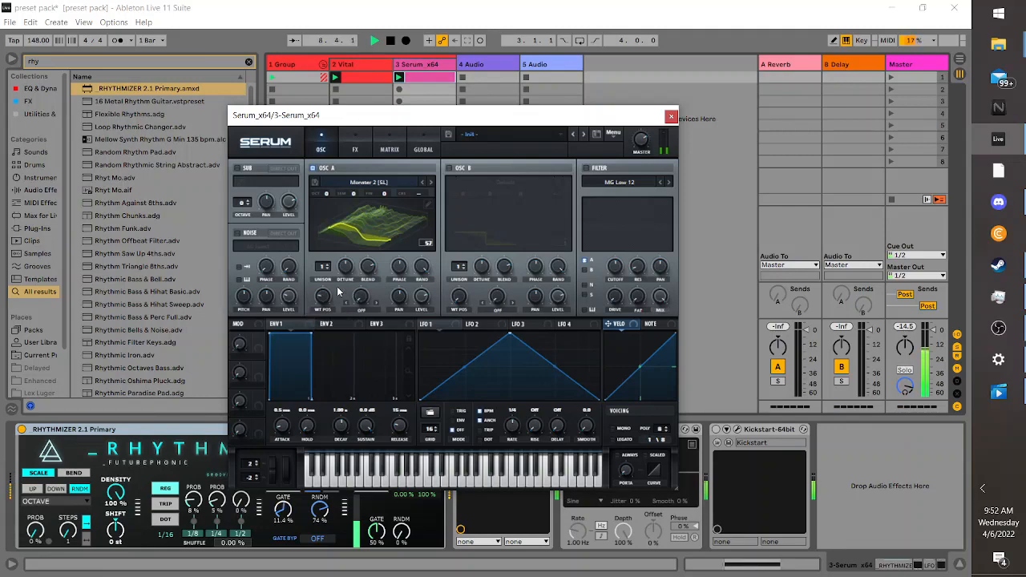
key("space")
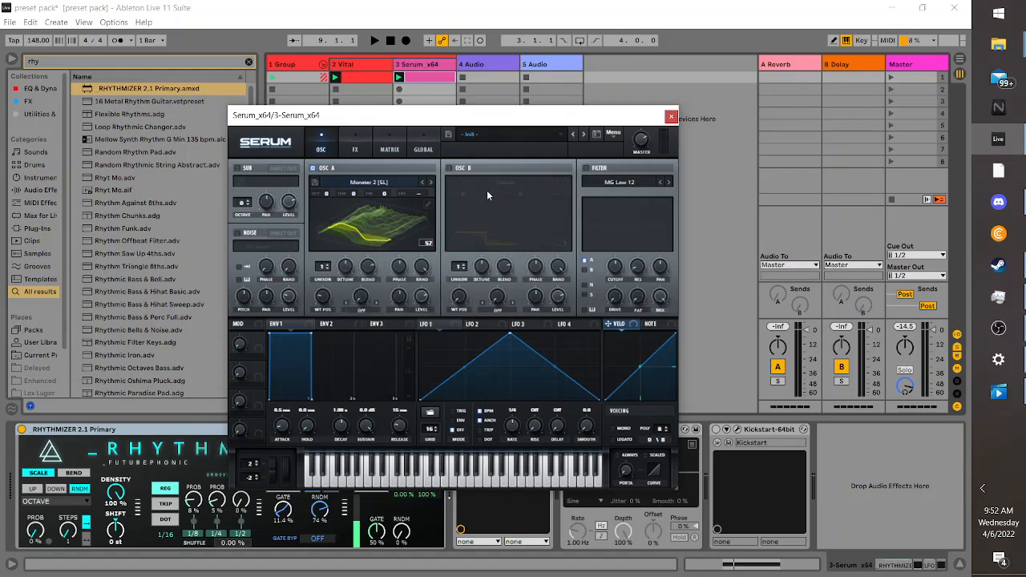
Enable oscillator B and load the Spectral wavetable Reesey Mess 2 [SL] into it
left_click(448, 167)
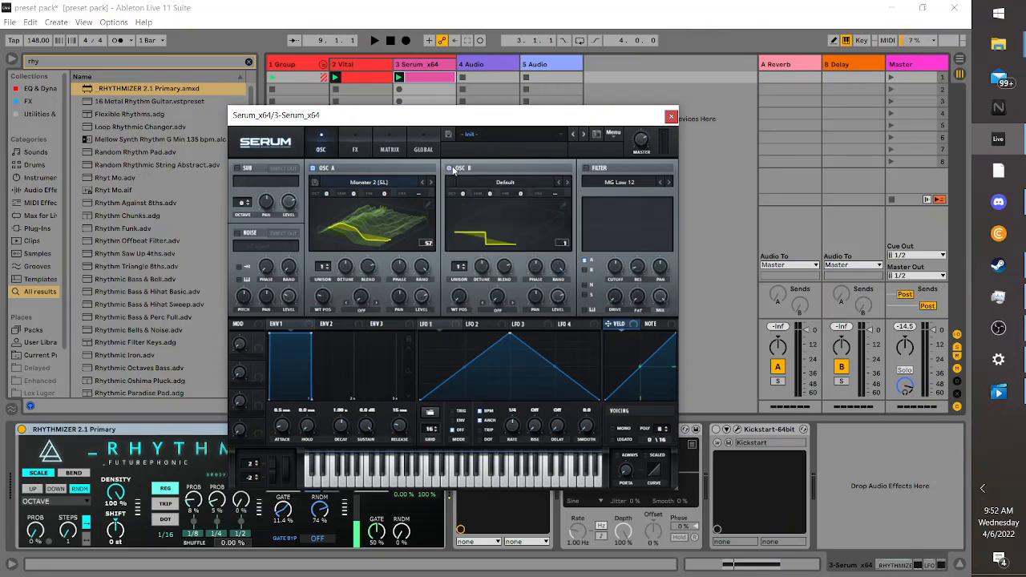
left_click(481, 187)
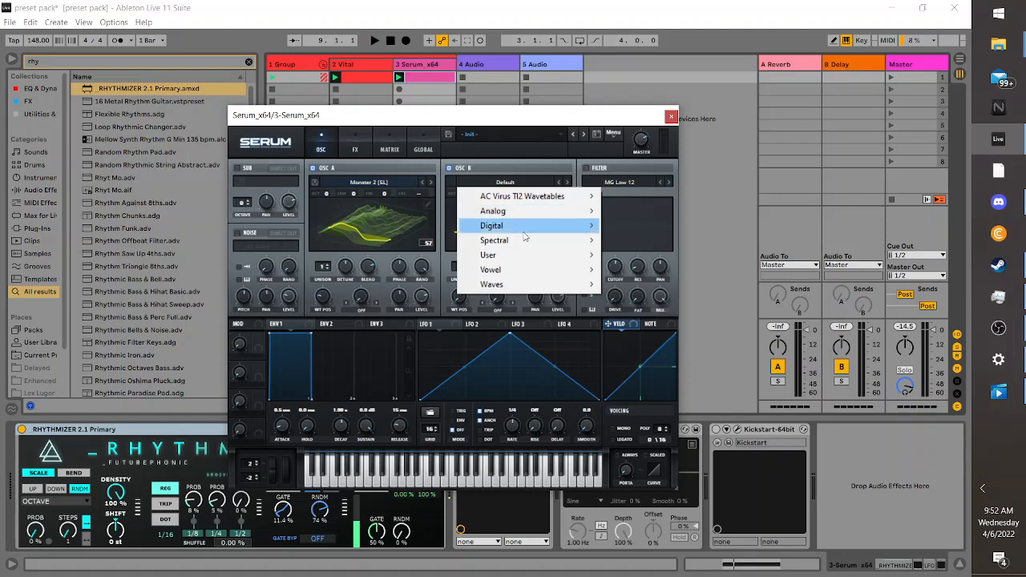
mouse_move(529, 241)
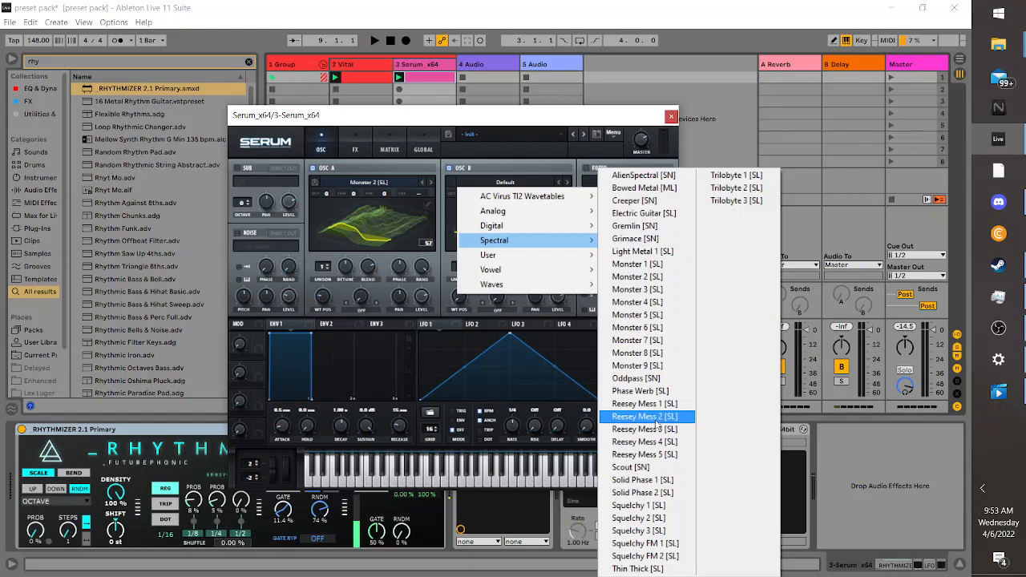
left_click(657, 419)
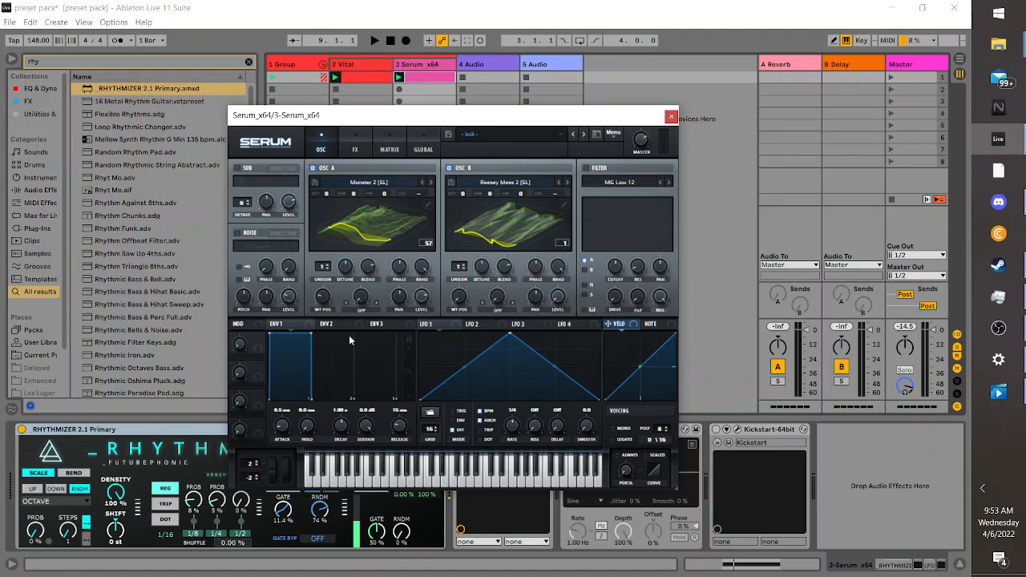
Set oscillator A's warp mode to FM (from B)
left_click(363, 311)
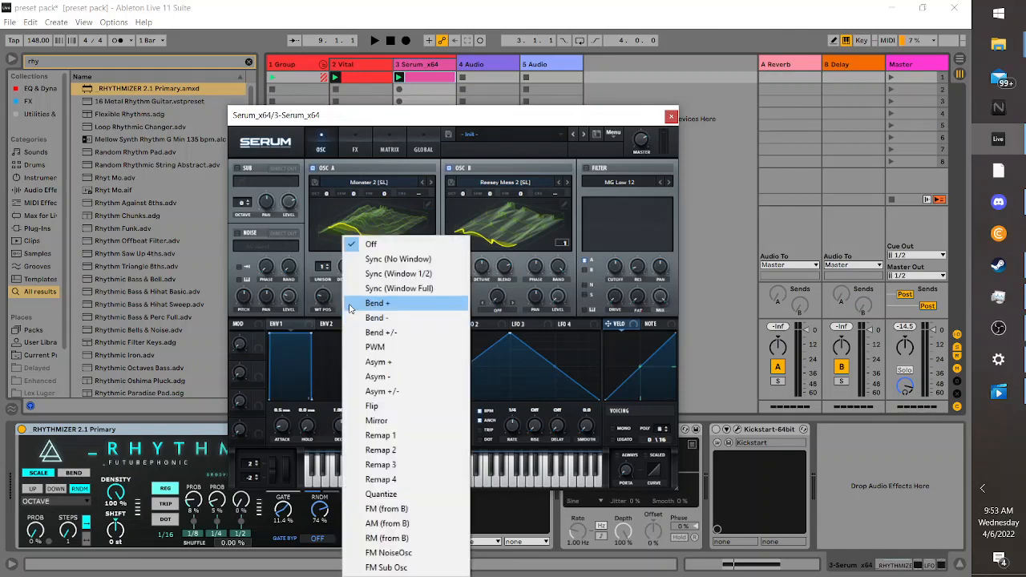
left_click(368, 310)
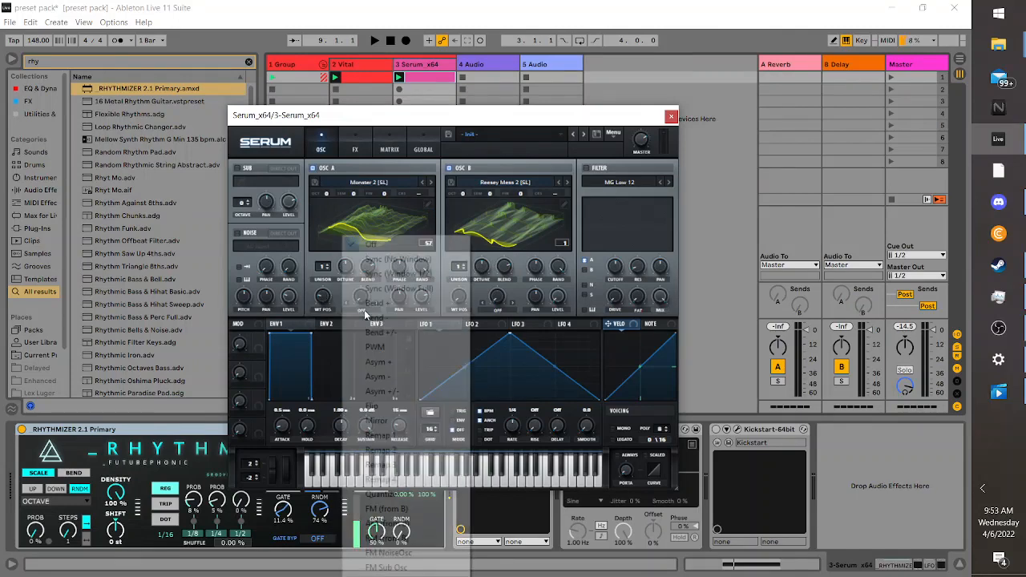
left_click(373, 318)
left_click(357, 314)
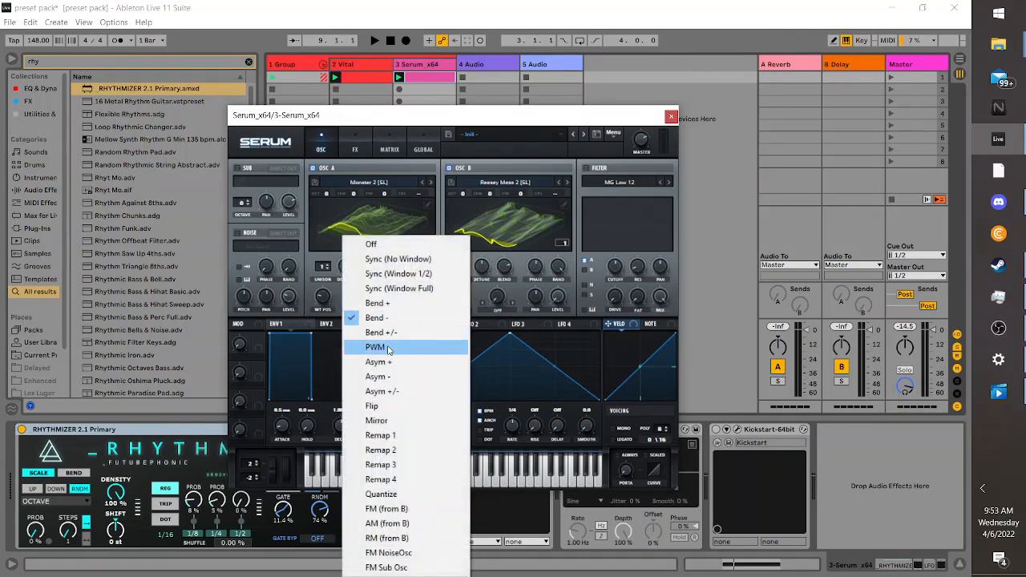
left_click(406, 509)
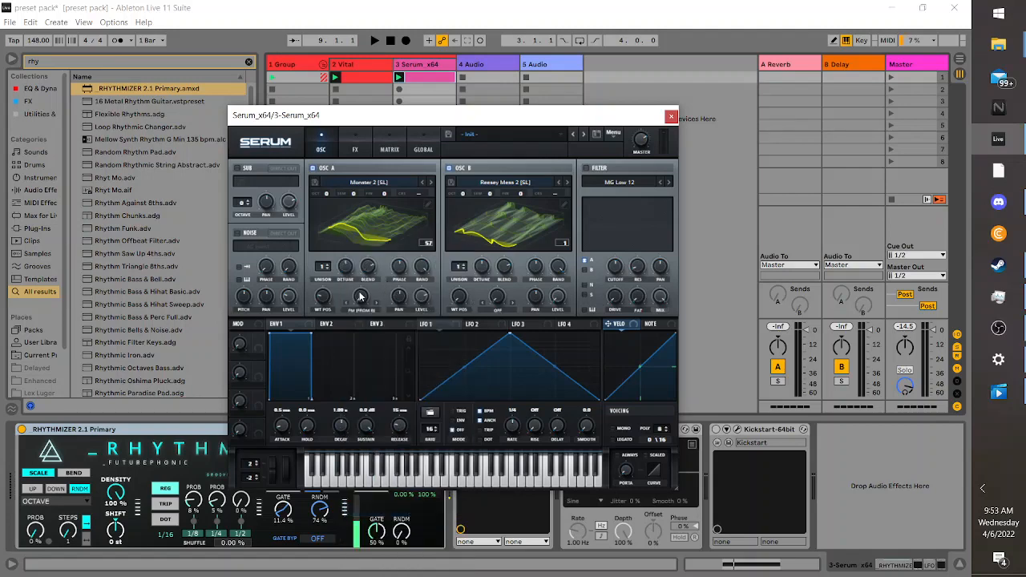
Sweep oscillator A's FM warp amount up from 0% during playback, then readjust it
mouse_move(365, 299)
left_mouse_down()
mouse_move(504, 284)
mouse_move(368, 307)
left_mouse_up()
key("space")
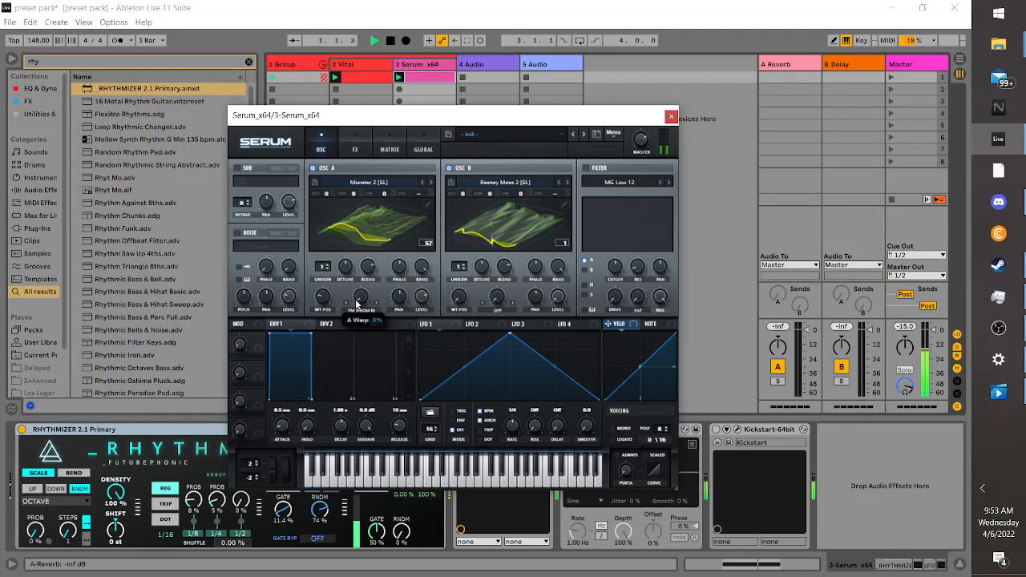
left_click_drag(358, 305, 481, 280)
key("space")
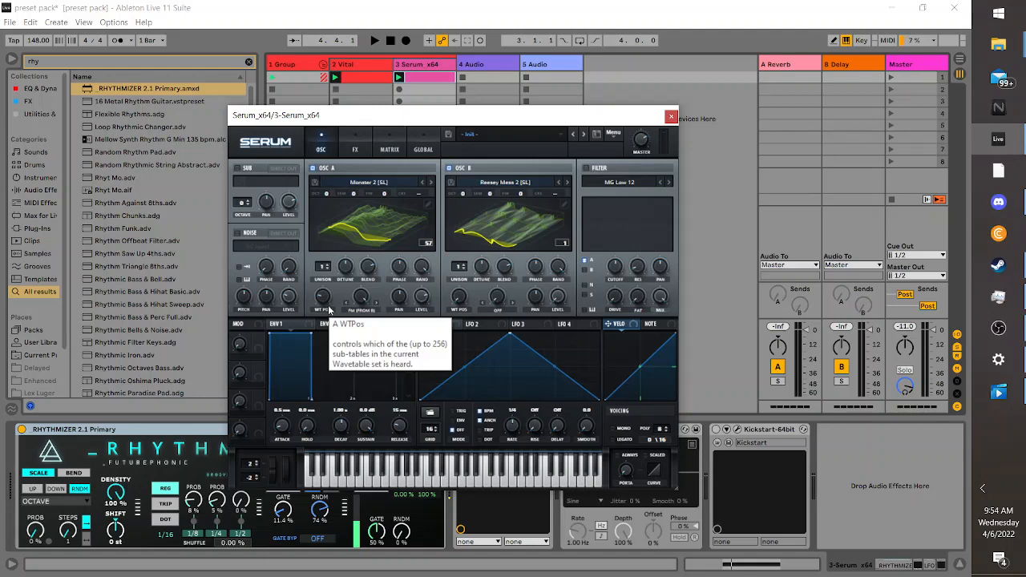
left_click_drag(360, 300, 341, 311)
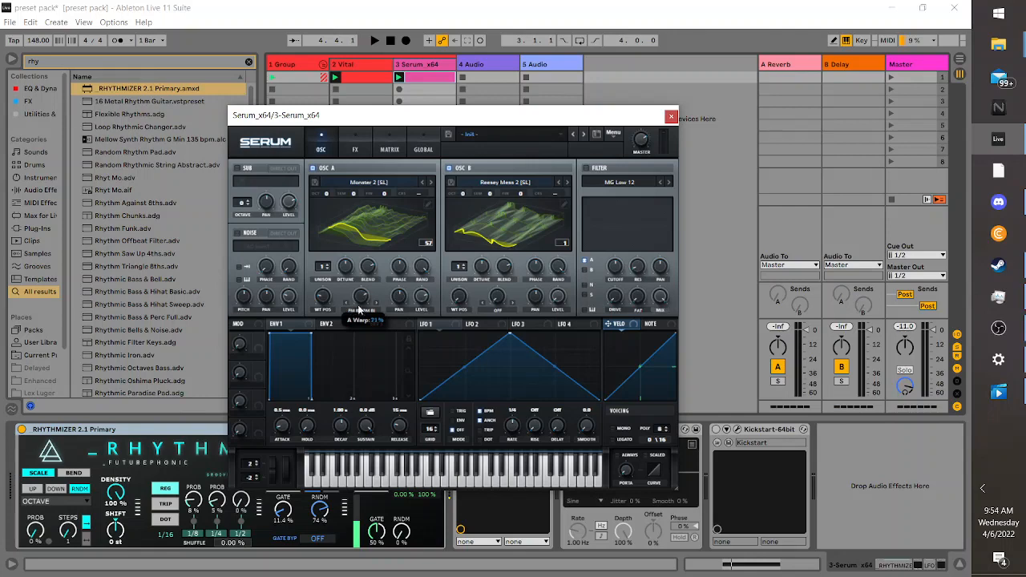
left_click_drag(362, 311, 357, 314)
mouse_move(361, 305)
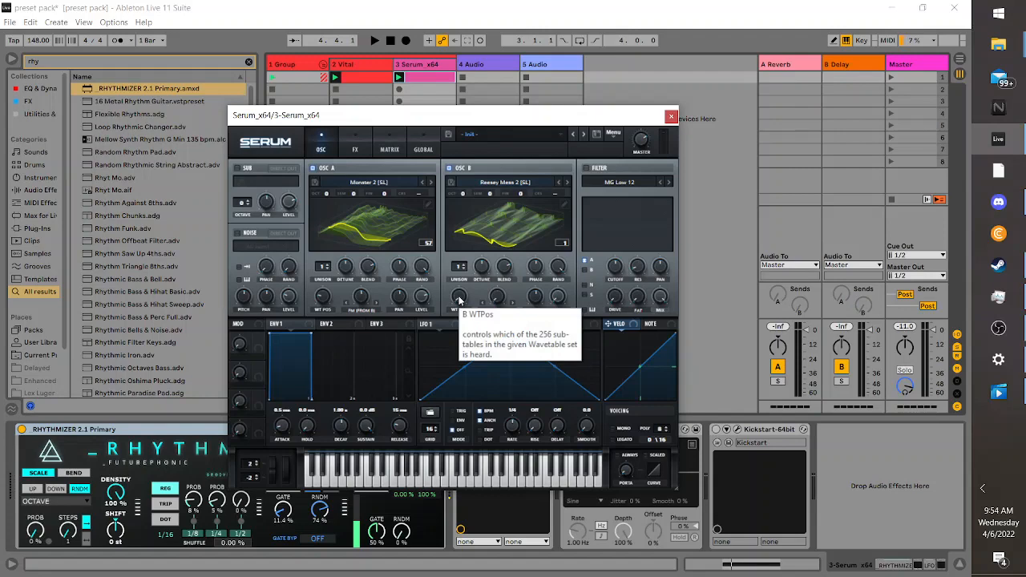
Sweep oscillator B's wavetable position during playback, settle it at 60 and audition the sound
key("space")
left_click_drag(459, 300, 558, 287)
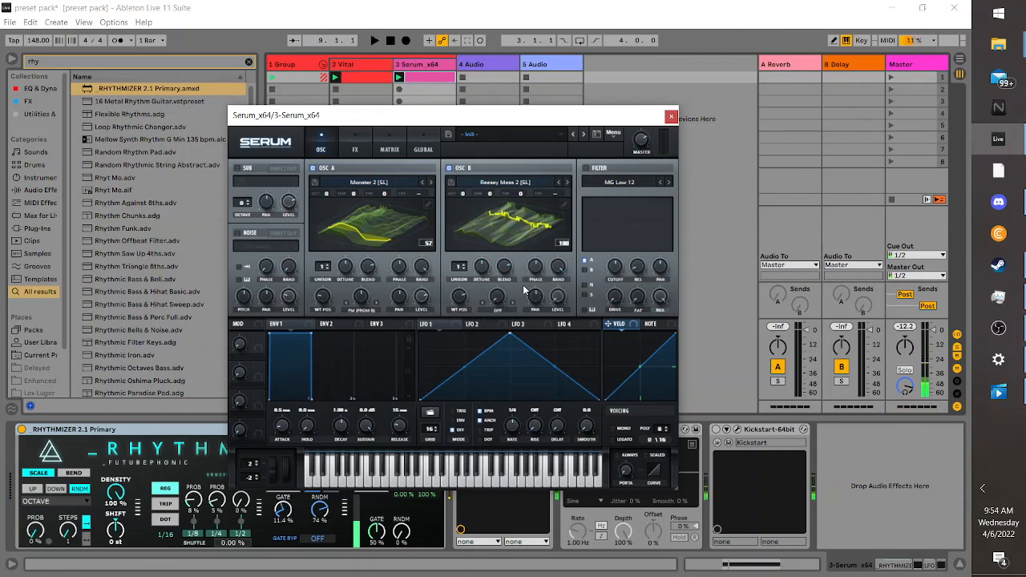
left_click_drag(470, 300, 398, 311)
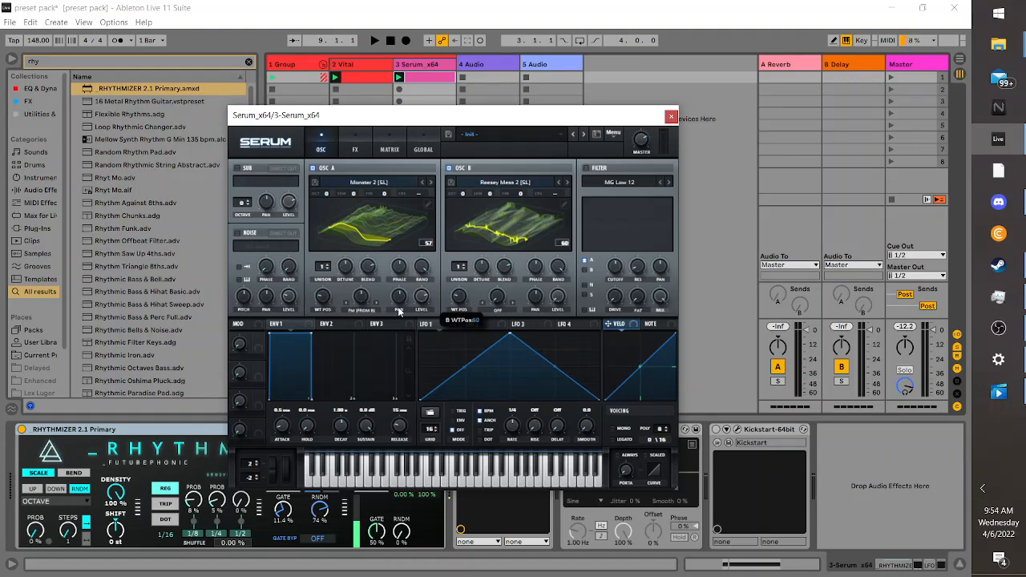
key("space")
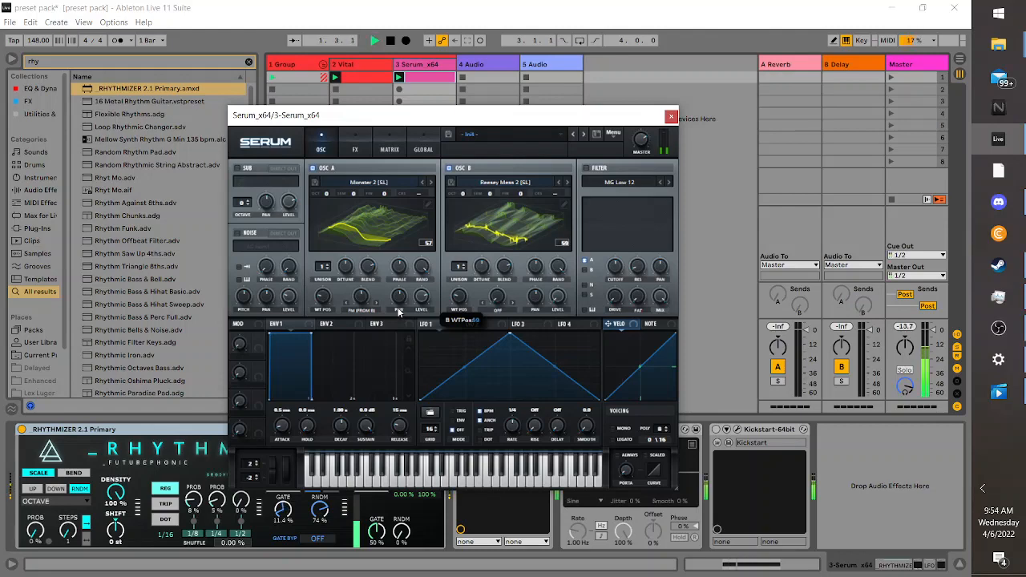
key("space")
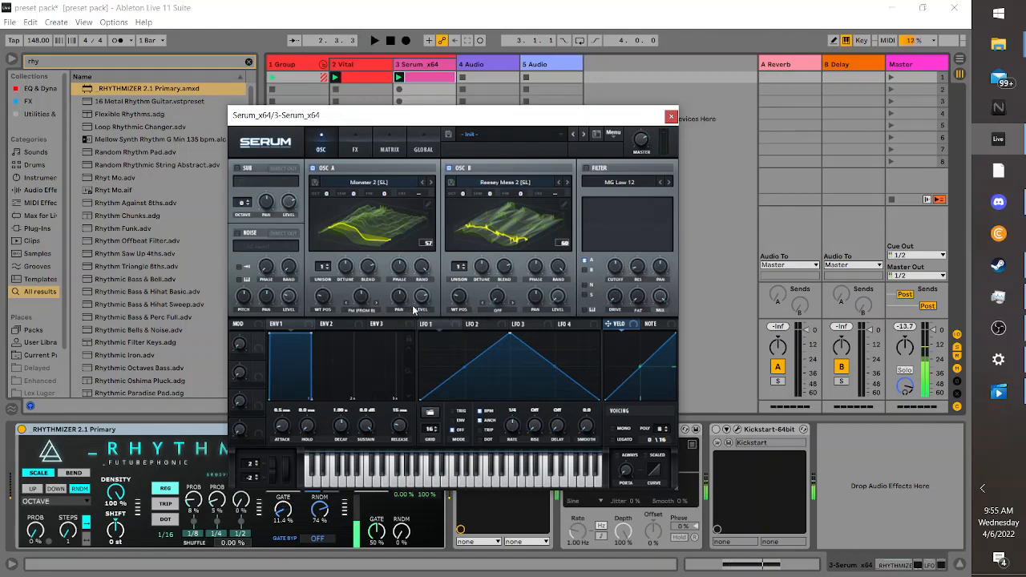
Fine-tune oscillator A's FM warp amount while the pattern plays
left_click(359, 303)
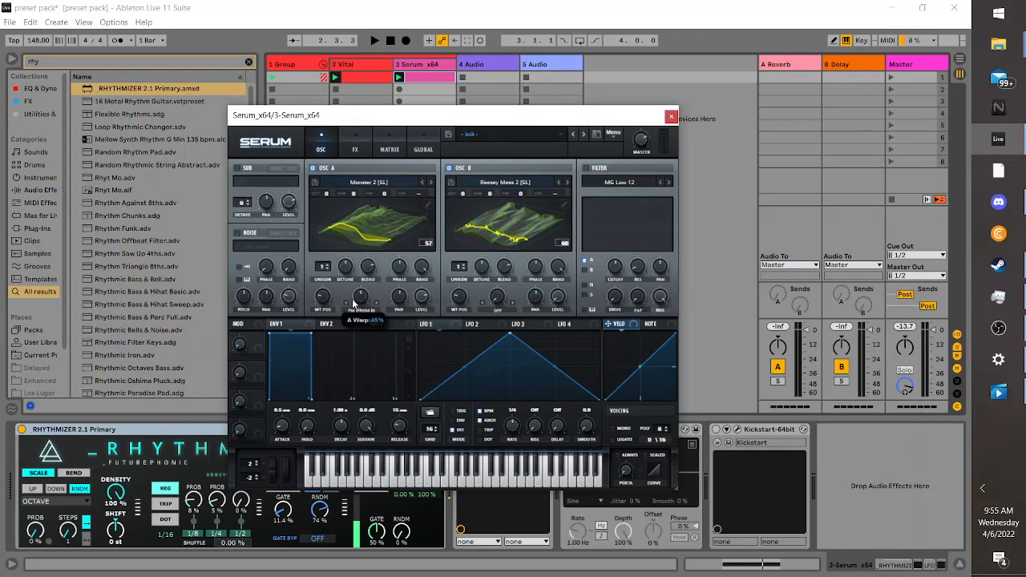
key("space")
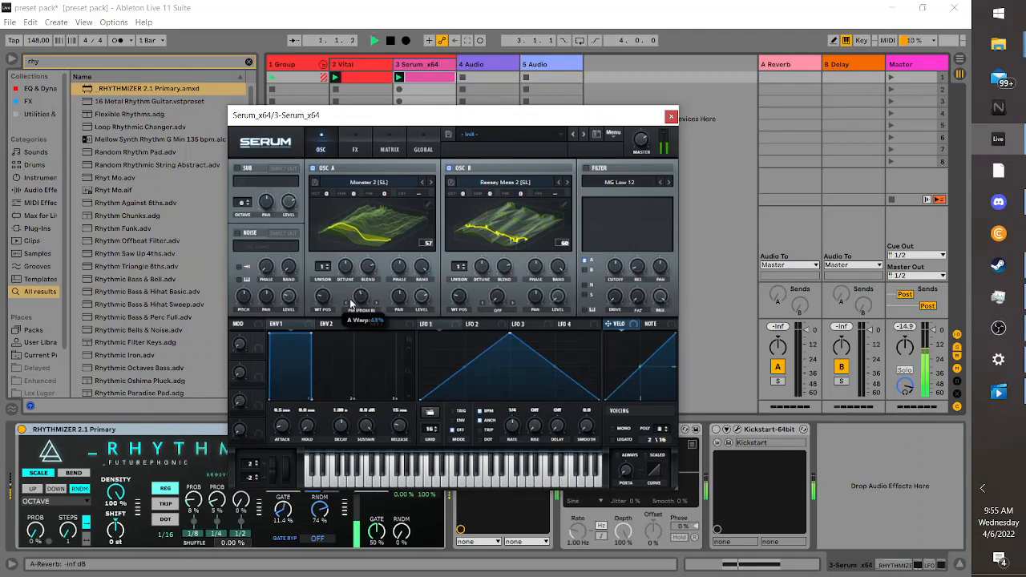
left_click_drag(351, 304, 365, 303)
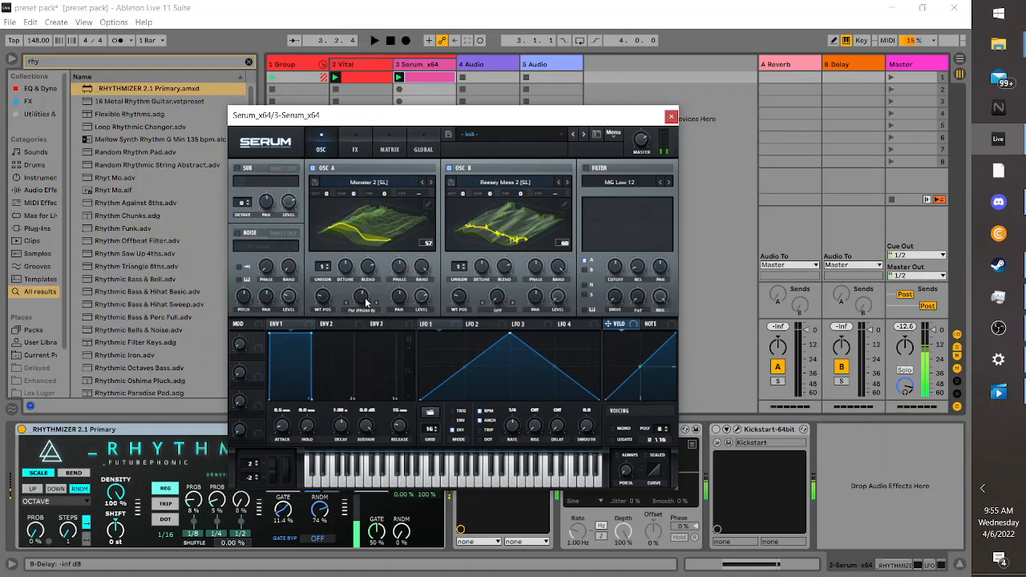
Turn on the filter and set its type to High 12
left_click(583, 168)
left_click(587, 168)
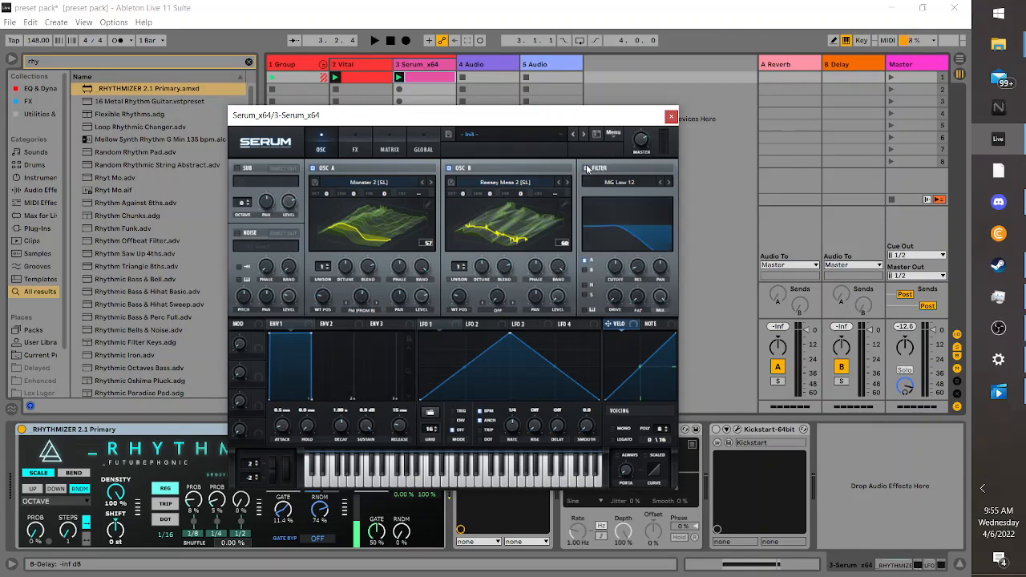
left_click(603, 183)
mouse_move(619, 201)
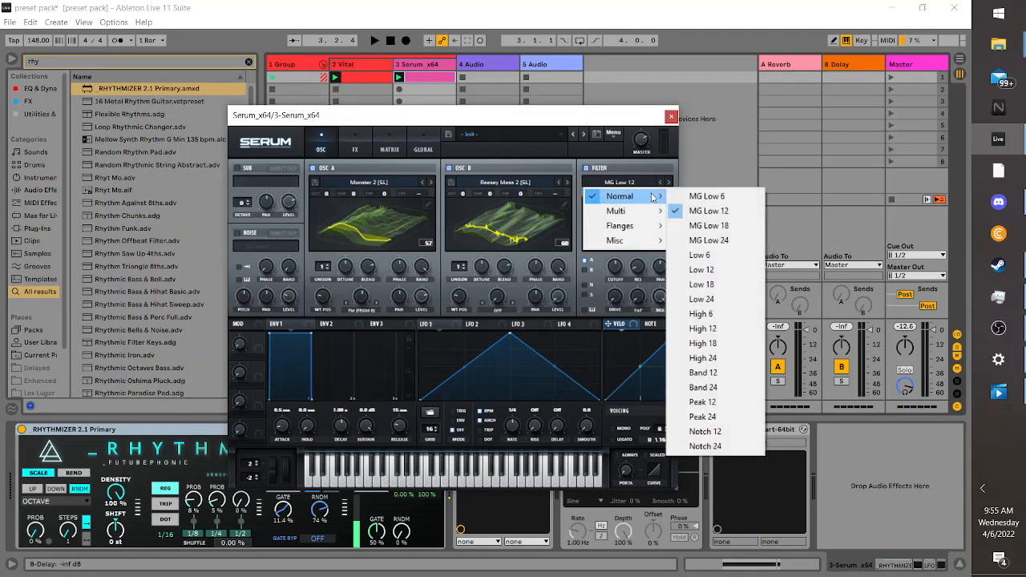
left_click(720, 330)
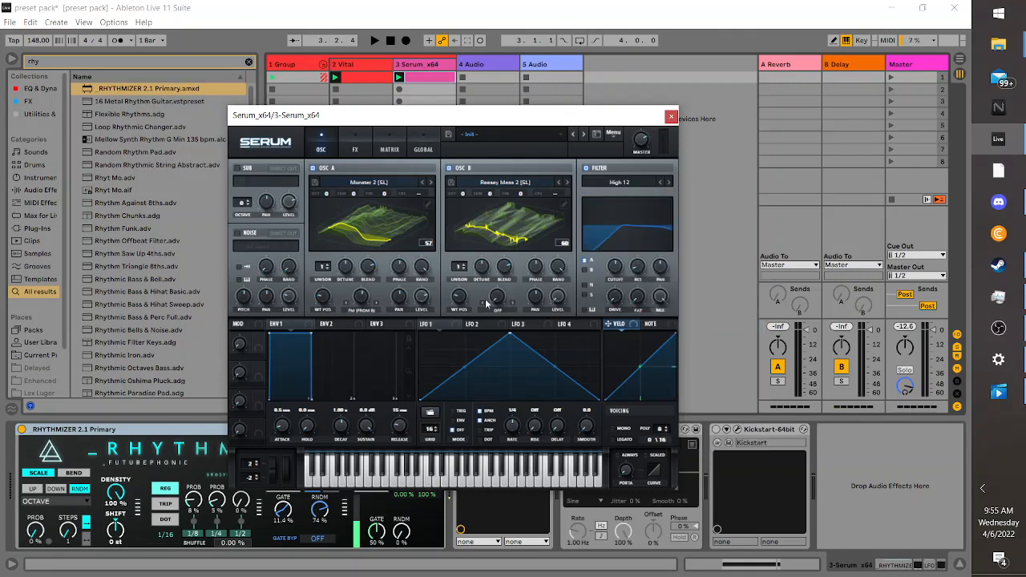
Assign LFO 1 to the filter cutoff and play the pattern to hear the modulation
left_click_drag(439, 325, 576, 271)
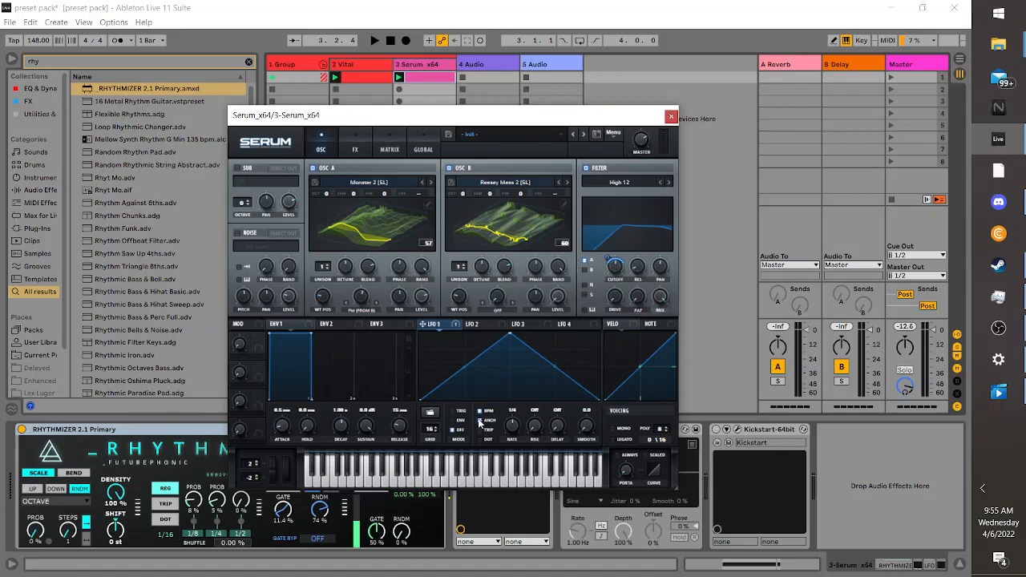
key("space")
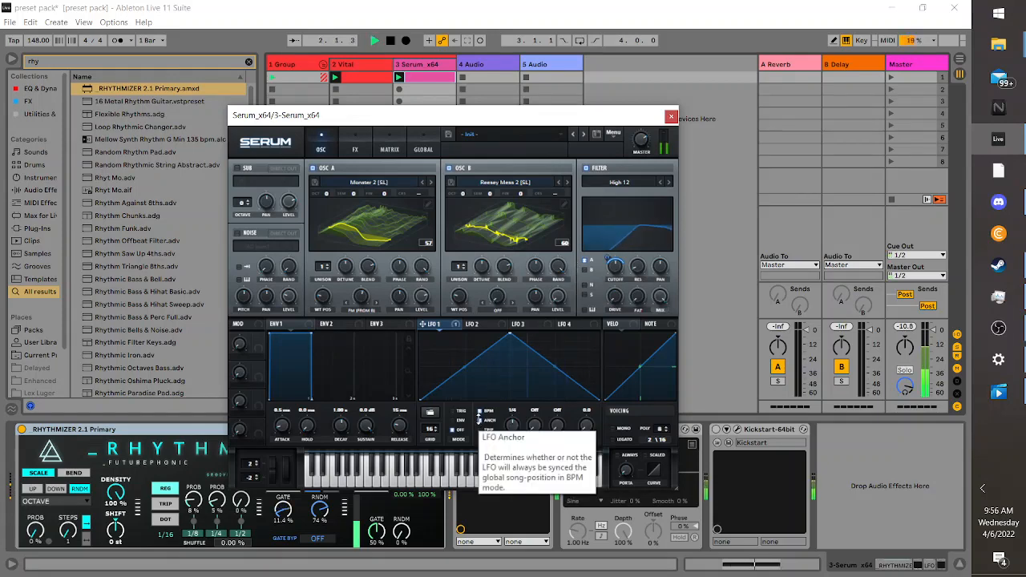
Disable BPM sync on LFO 1 and set its rate to about 1.4 Hz while auditioning the pattern
key("space")
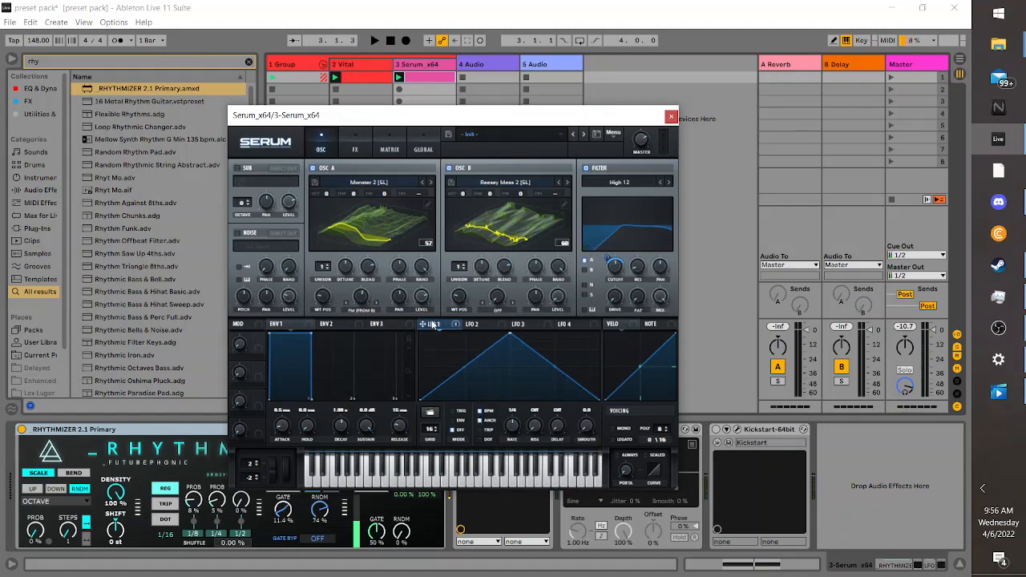
left_click(479, 412)
left_click_drag(515, 427, 508, 431)
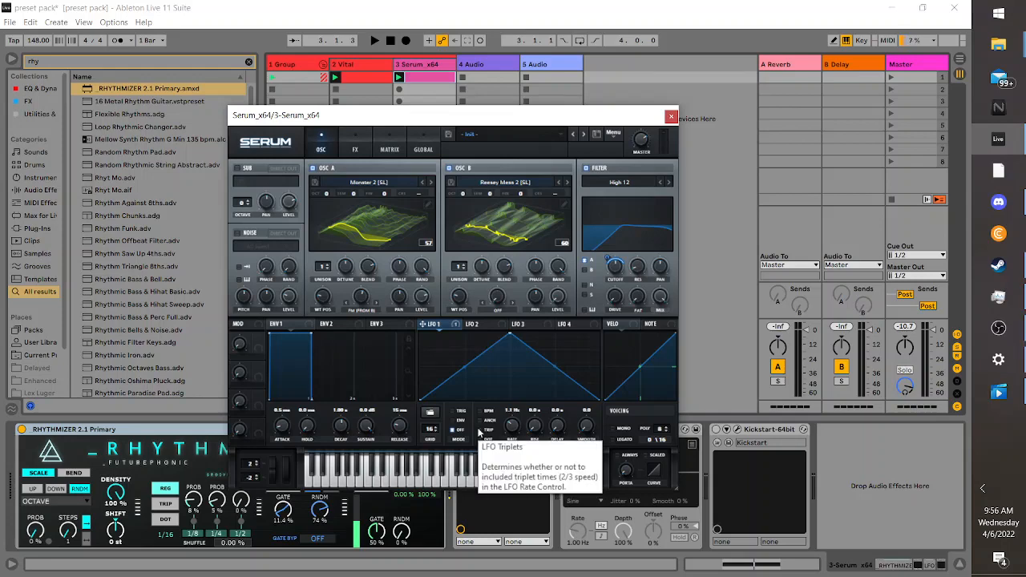
key("space")
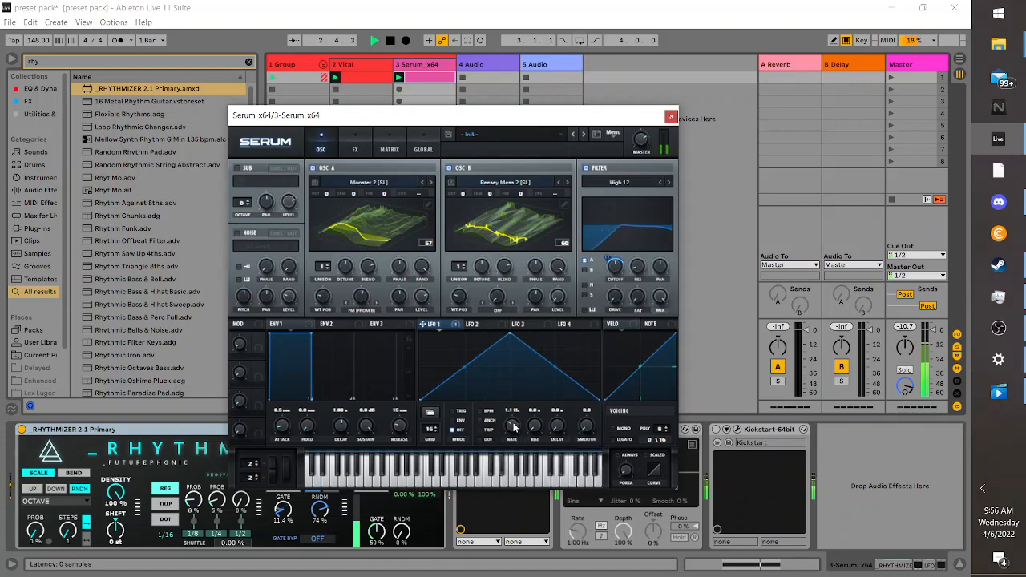
left_click_drag(516, 425, 516, 422)
key("space")
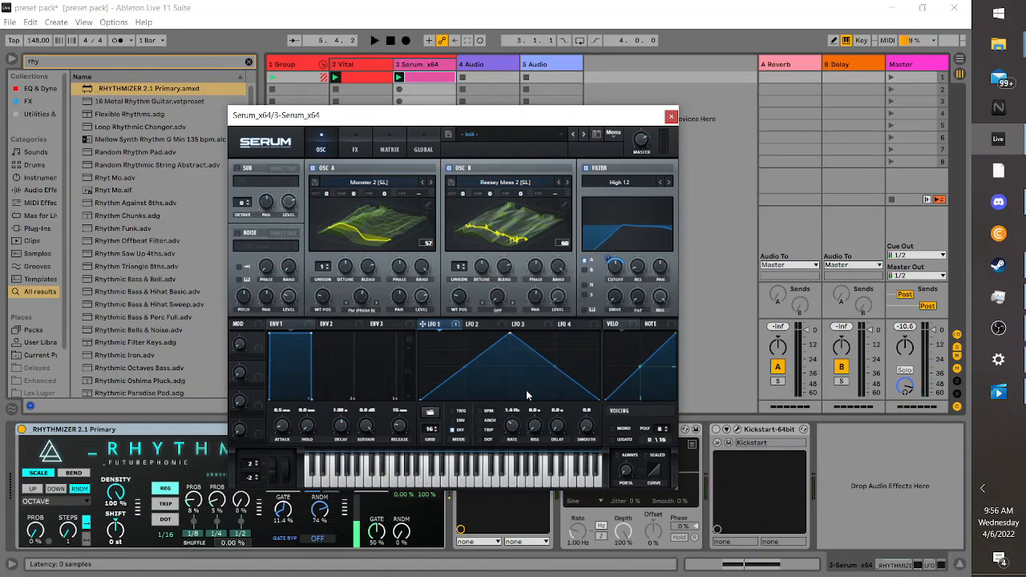
Raise the filter resonance to about 48% and audition the pattern
left_click(638, 271)
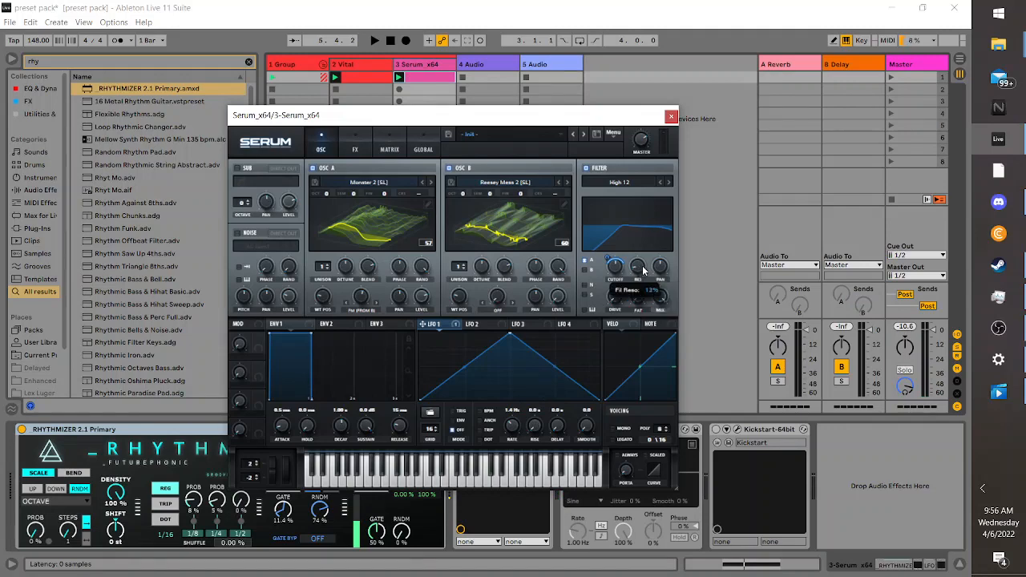
mouse_move(655, 271)
left_mouse_down()
mouse_move(681, 267)
mouse_move(640, 265)
left_mouse_up()
mouse_move(632, 272)
left_mouse_down()
mouse_move(689, 270)
mouse_move(639, 271)
left_mouse_up()
key("space")
key("space")
key("space")
right_click(639, 271)
left_click(639, 271)
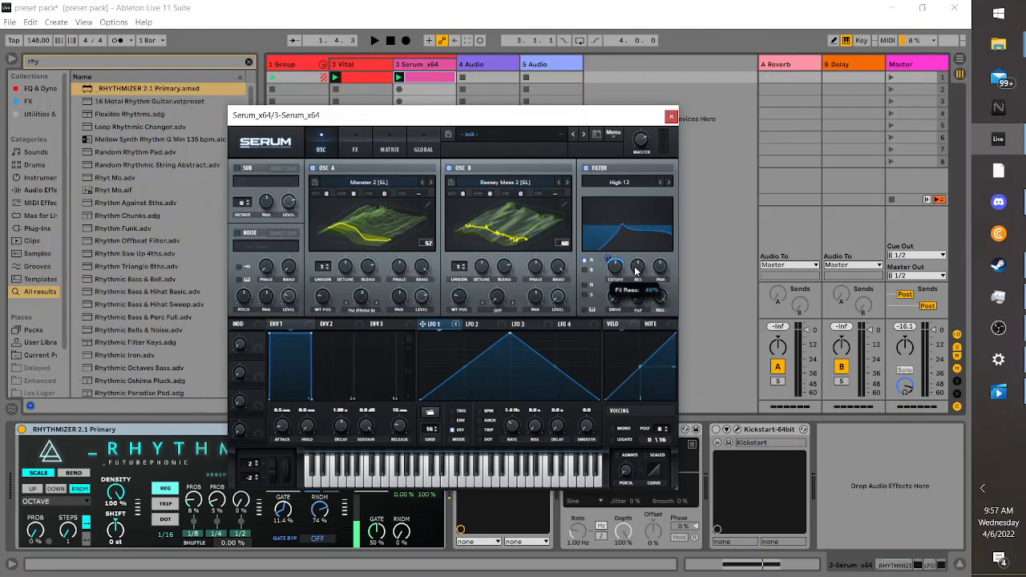
key("space")
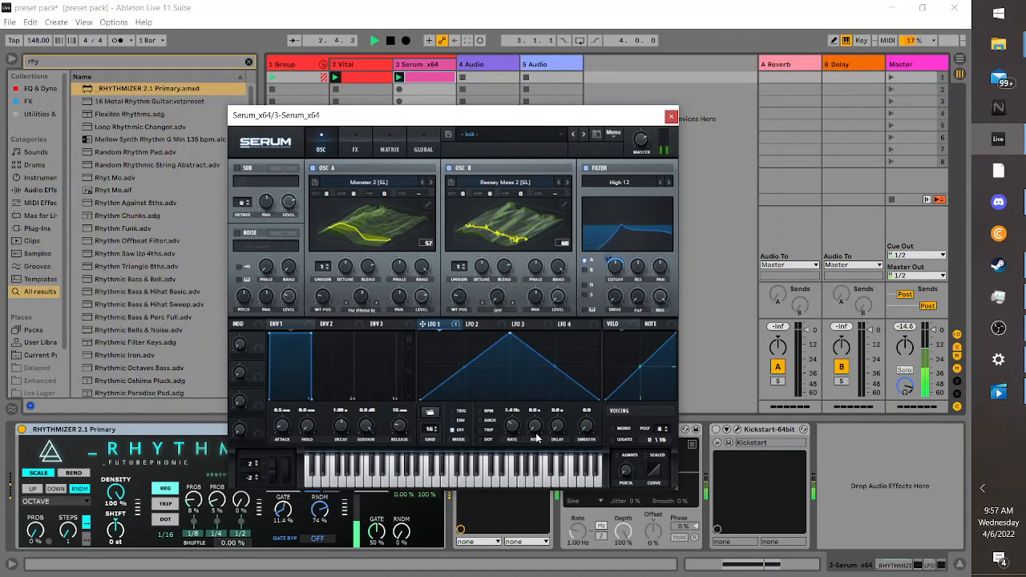
key("space")
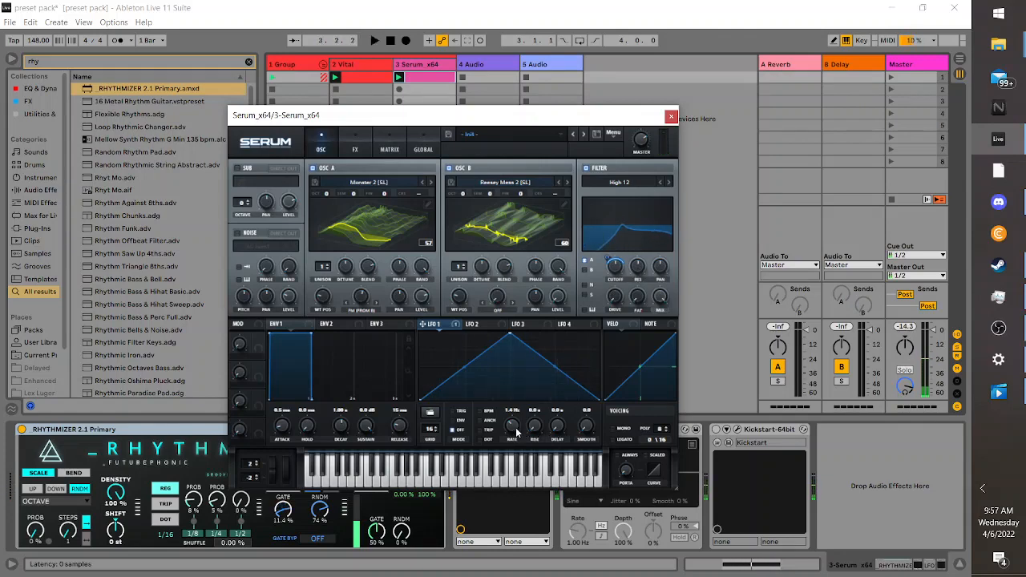
Set LFO 1's rate to 1.5 Hz and fine-tune the filter resonance, auditioning the pattern
left_click_drag(519, 433, 519, 429)
key("space")
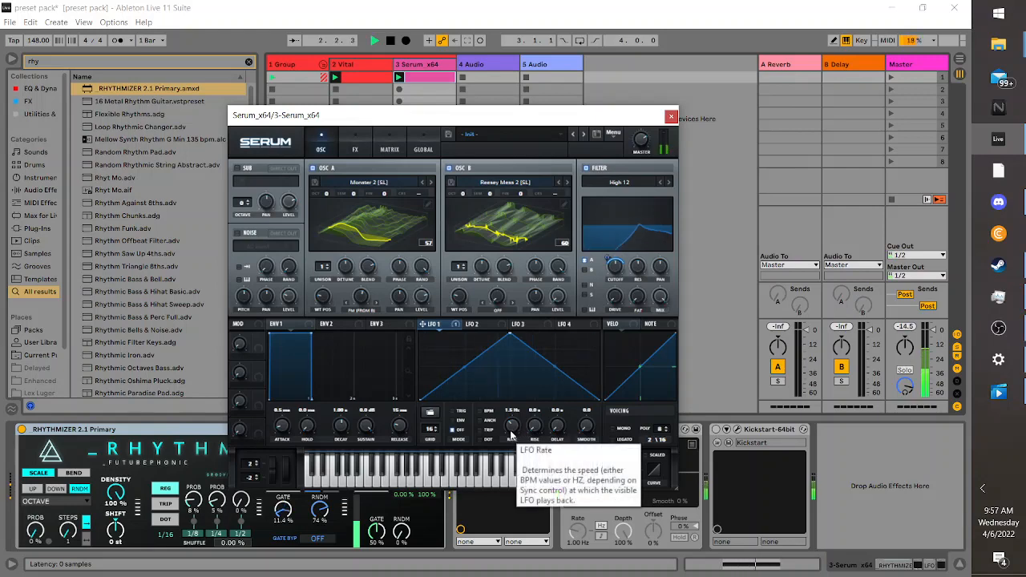
left_click(640, 270)
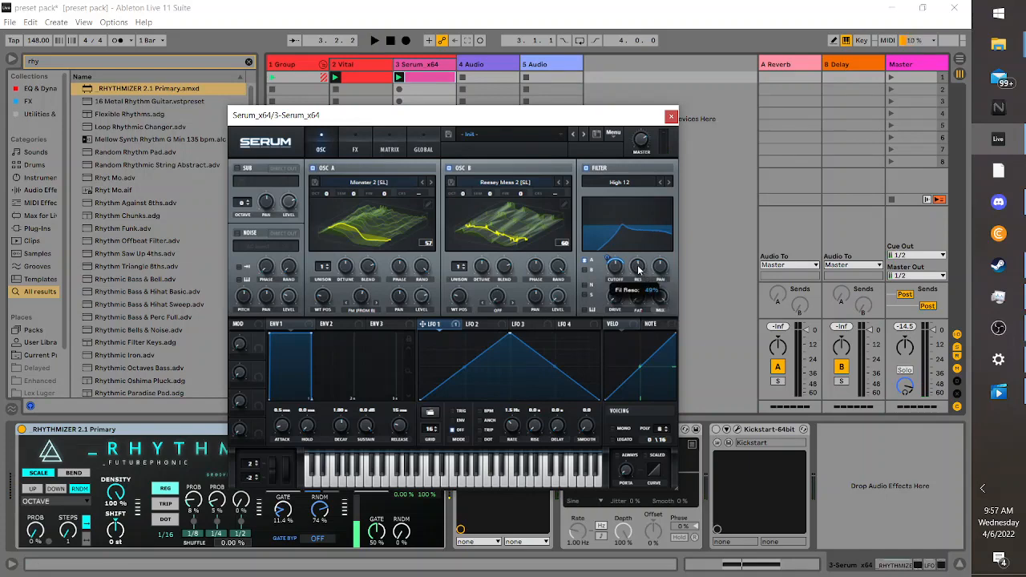
left_click_drag(638, 270, 631, 273)
key("space")
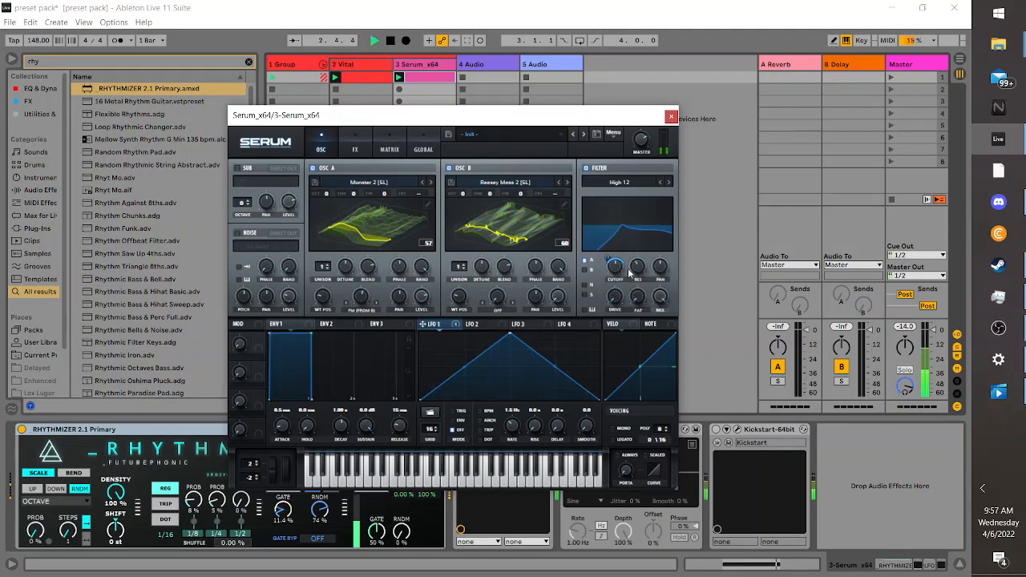
key("space")
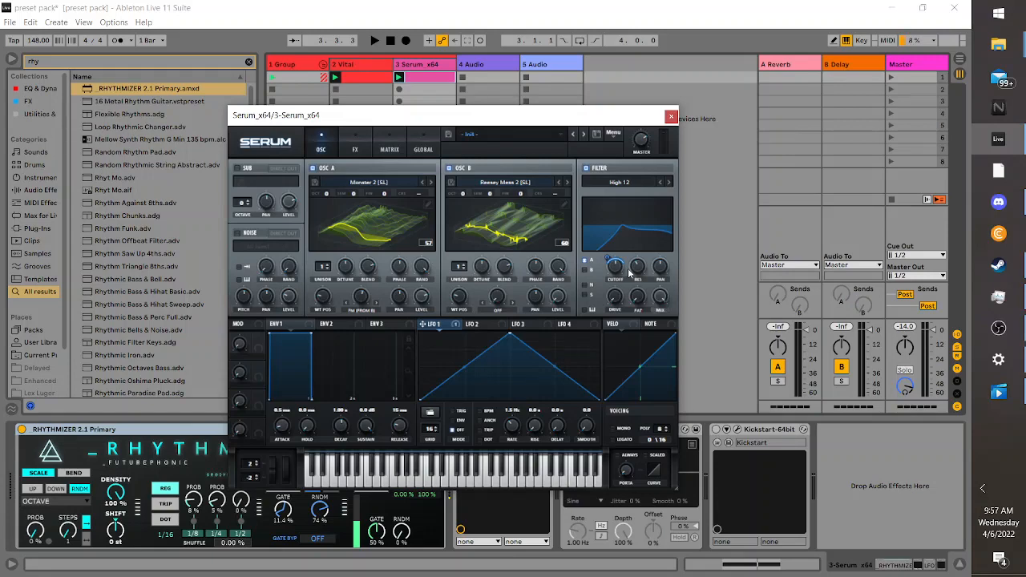
Enable the distortion effect, move it to the start of the effects chain and set its type to HardClip
left_click(352, 149)
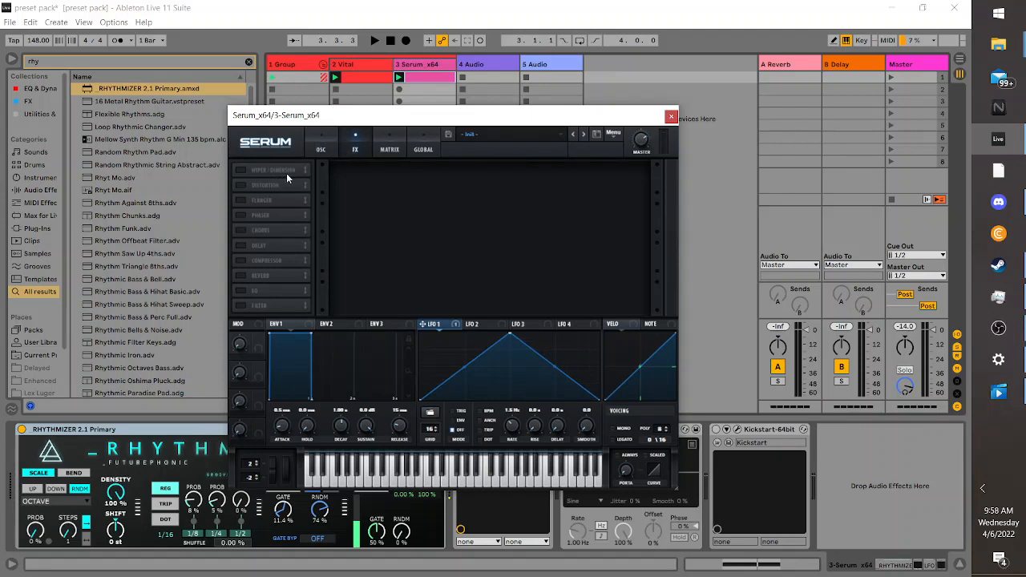
left_click(239, 185)
left_click_drag(264, 186, 277, 164)
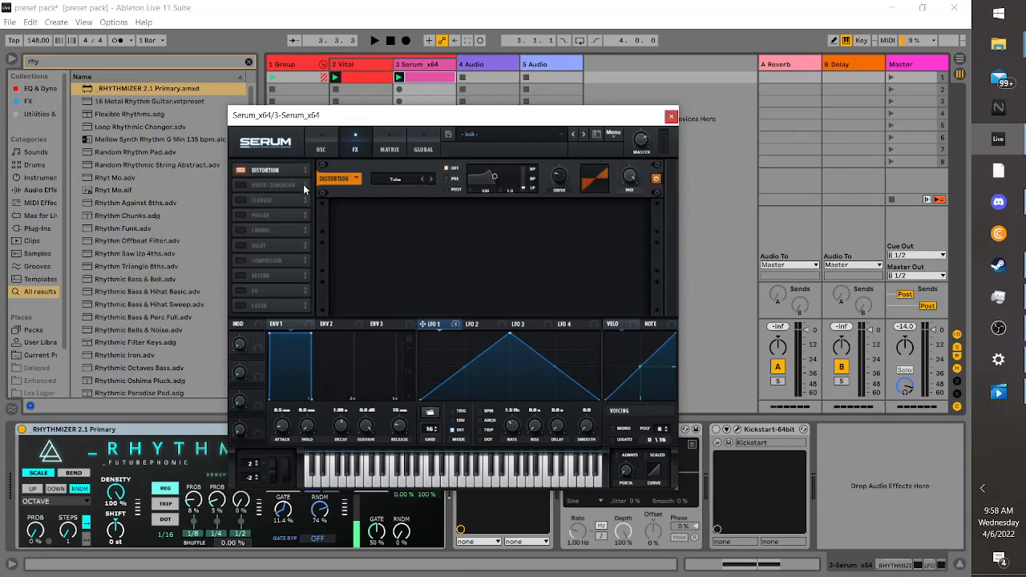
left_click(402, 179)
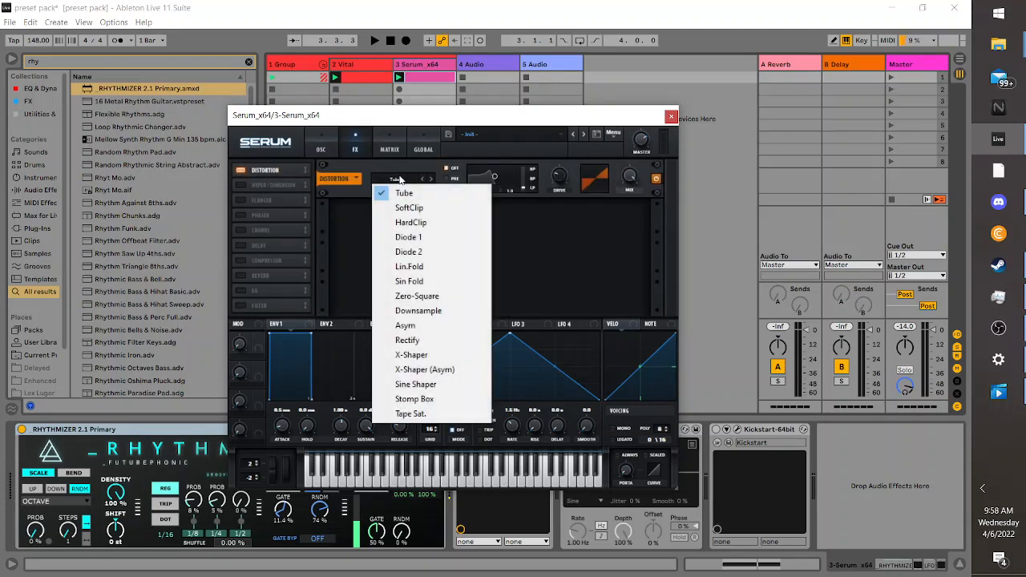
left_click(419, 223)
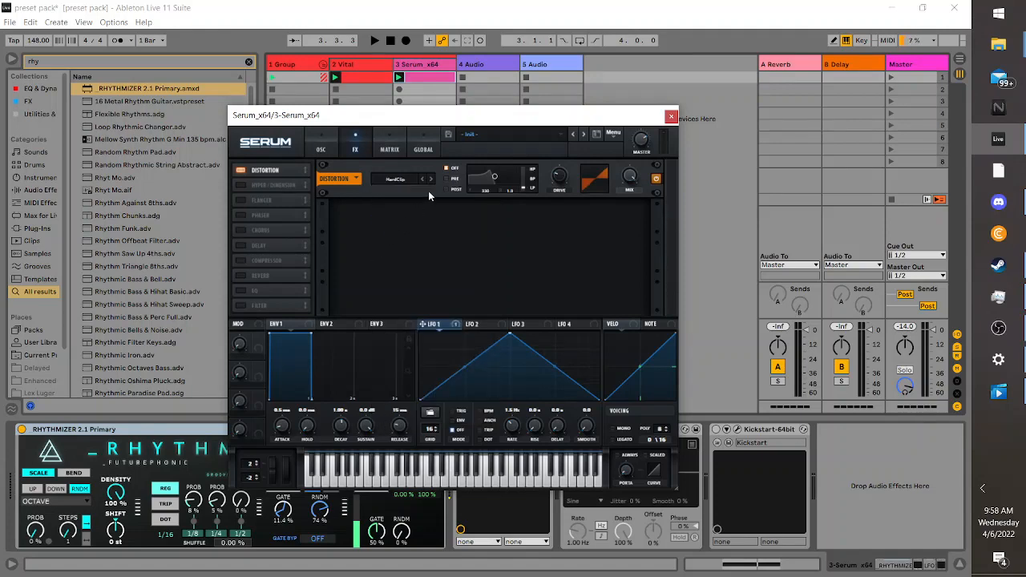
Set the distortion's filter to Pre, morph it to high-pass at about 121 Hz and audition the pattern
left_click(447, 178)
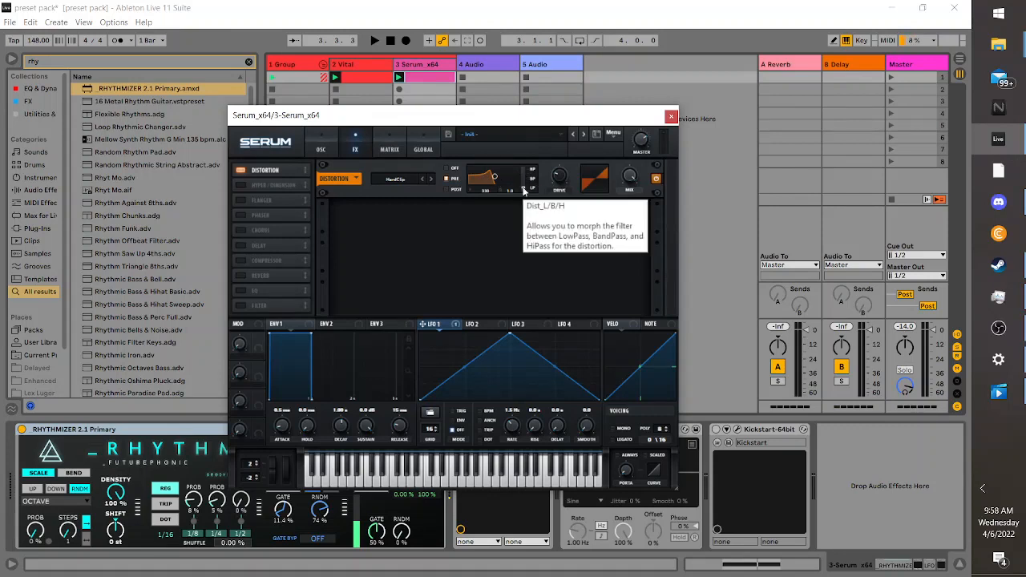
left_click_drag(523, 189, 523, 186)
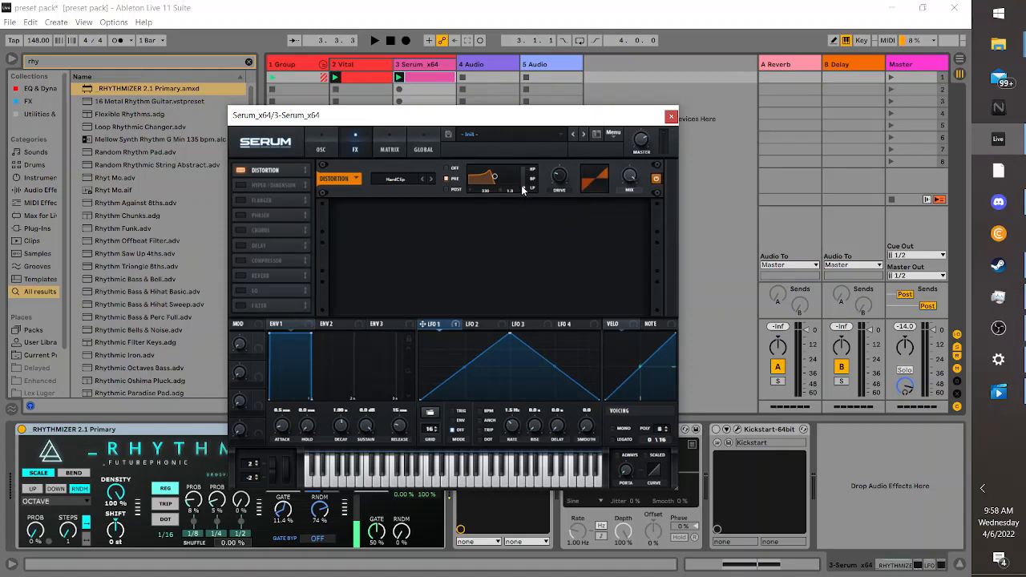
left_click_drag(523, 190, 516, 171)
left_click_drag(488, 190, 514, 225)
mouse_move(489, 190)
left_mouse_down()
mouse_move(536, 191)
mouse_move(457, 196)
mouse_move(485, 190)
left_mouse_up()
key("space")
key("space")
key("space")
Increase the distortion drive and adjust the distortion filter's bandwidth while auditioning the pattern
mouse_move(509, 192)
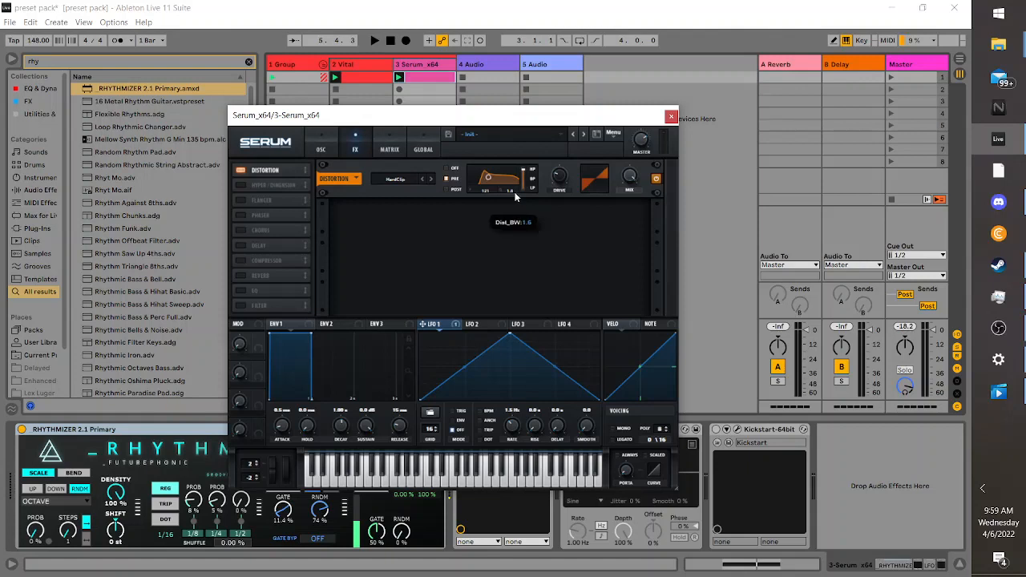
mouse_move(526, 193)
left_mouse_down()
mouse_move(556, 190)
mouse_move(534, 195)
left_mouse_up()
key("space")
key("space")
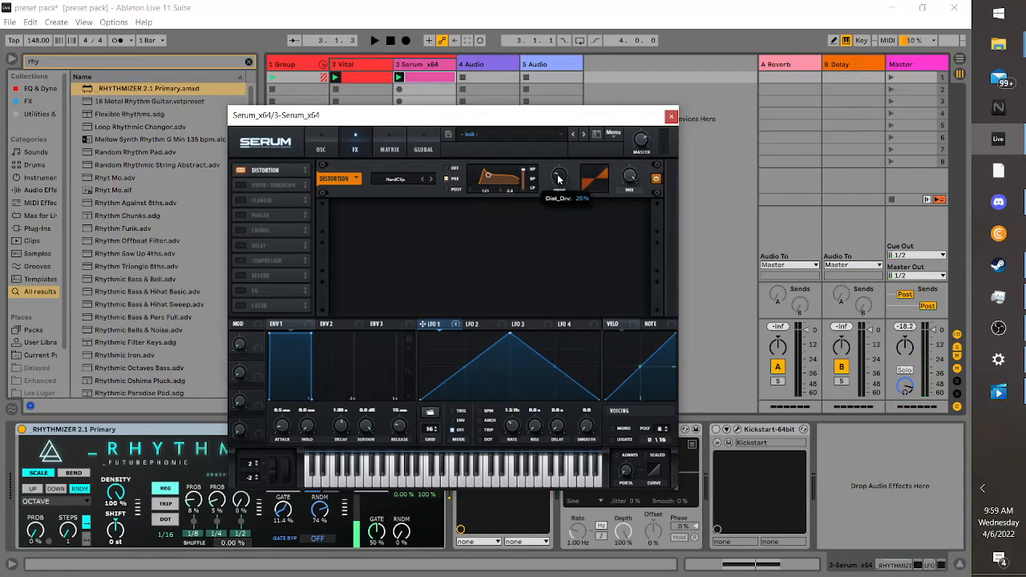
key("space")
mouse_move(599, 173)
left_mouse_down()
mouse_move(626, 172)
mouse_move(614, 173)
left_mouse_up()
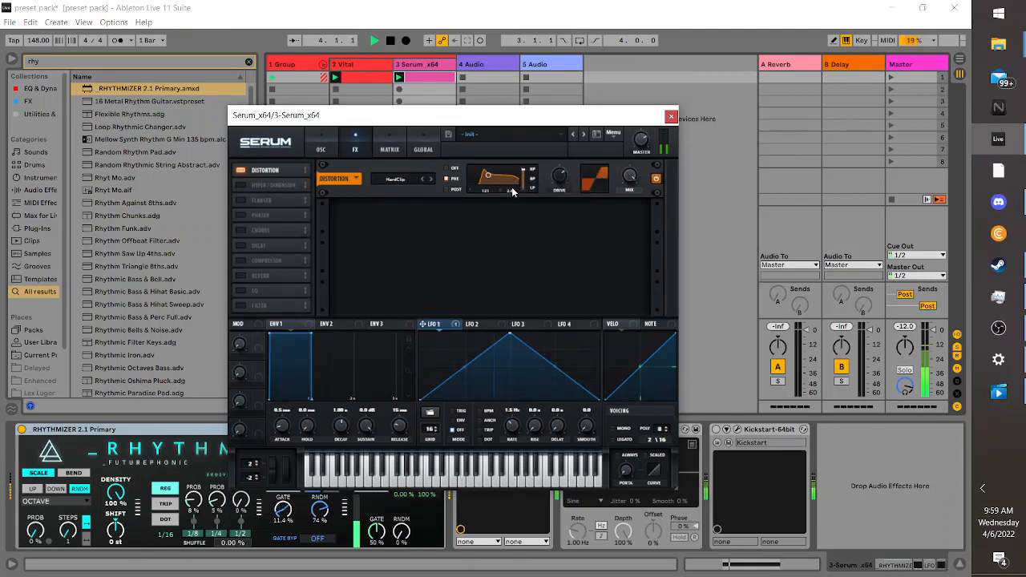
mouse_move(513, 191)
left_mouse_down()
mouse_move(526, 188)
mouse_move(506, 202)
left_mouse_up()
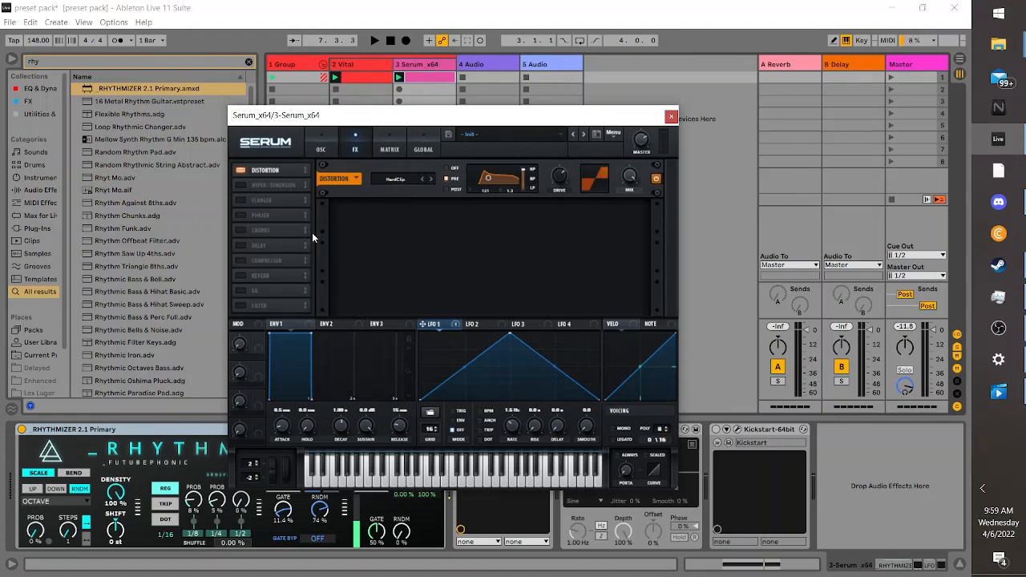
Enable the delay effect, place it directly after the distortion and link its left and right times
left_click(239, 245)
left_click_drag(253, 247, 328, 188)
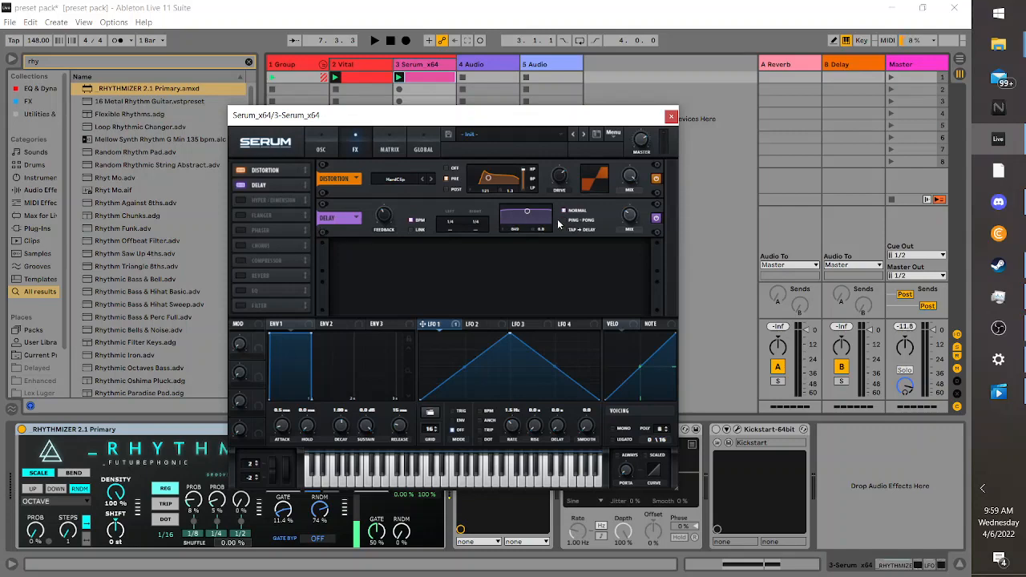
left_click(411, 231)
Shorten the linked delay times to 1/64 and further to 1/128, auditioning the pattern at each setting
left_click_drag(453, 222, 465, 225)
left_click_drag(455, 221, 454, 223)
key("space")
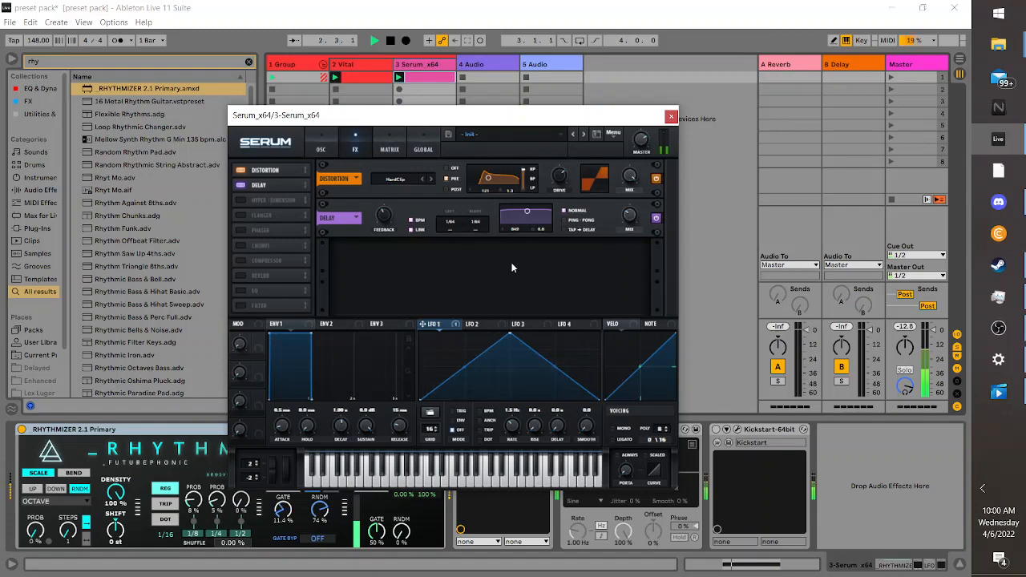
key("space")
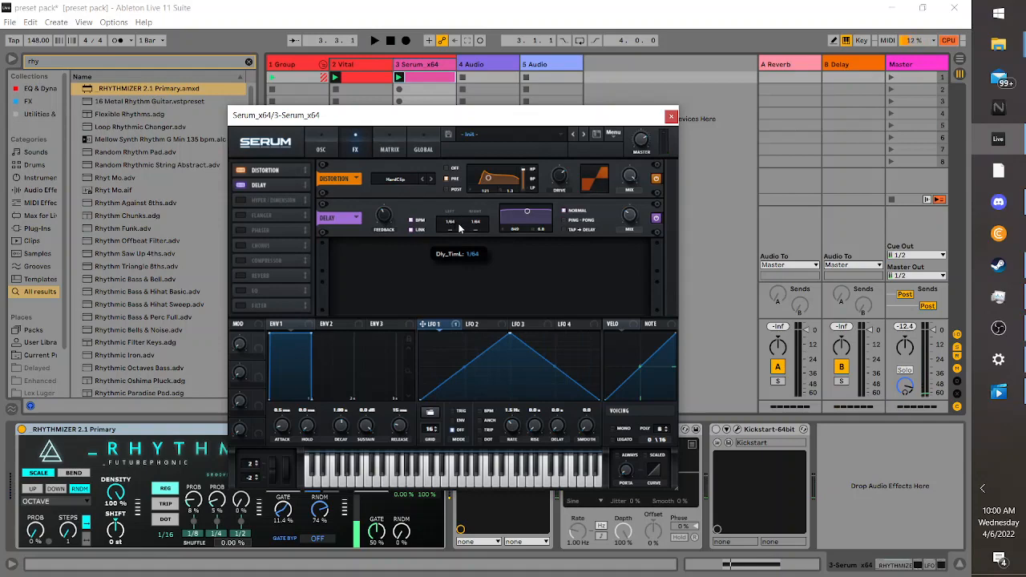
scroll(453, 231, "down", 1)
key("space")
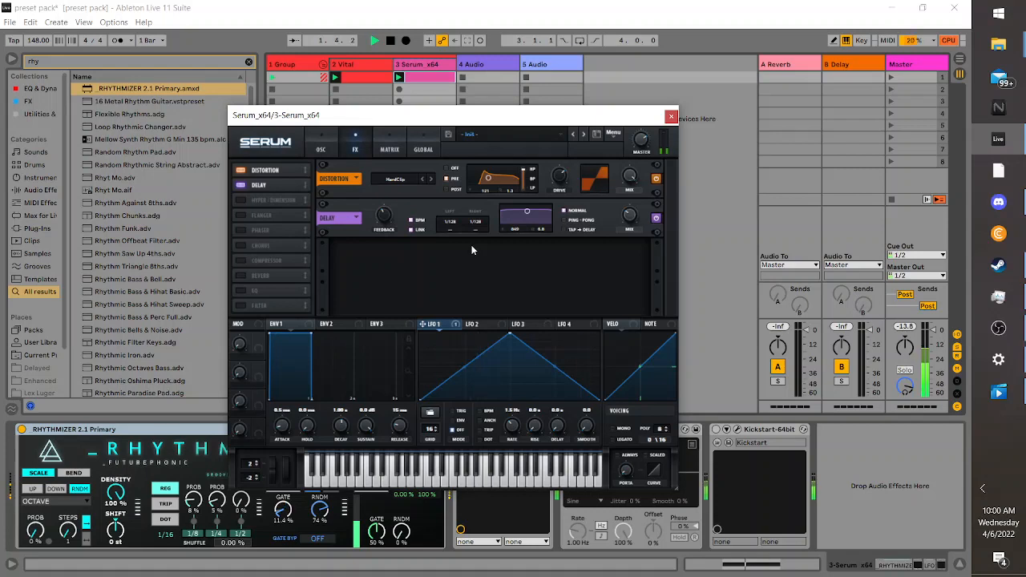
key("space")
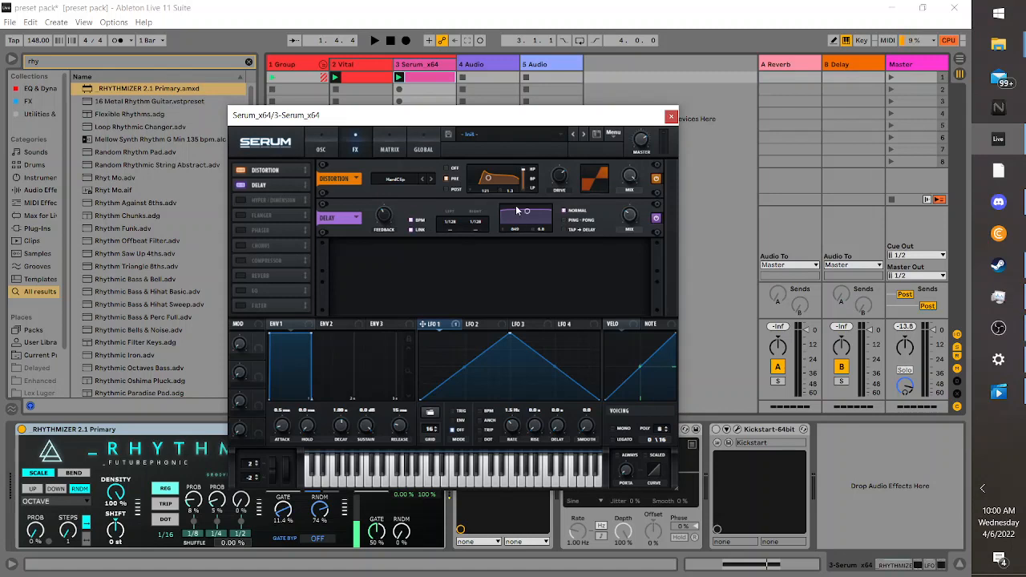
Adjust the delay's feedback and mix, and reshape its filter to a wide bandwidth while the pattern plays
left_click_drag(380, 218, 394, 215)
mouse_move(640, 213)
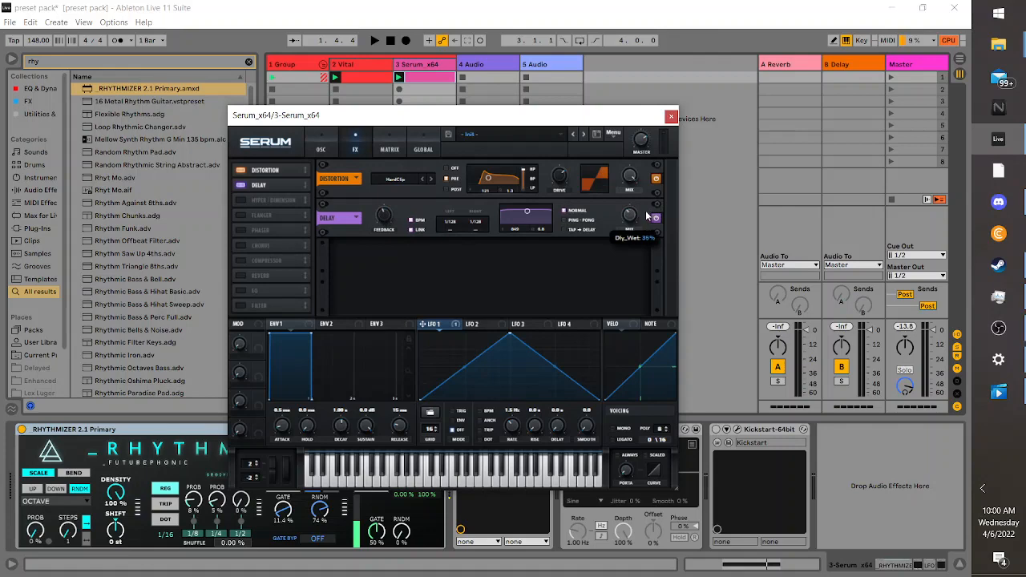
left_click_drag(526, 213, 546, 225)
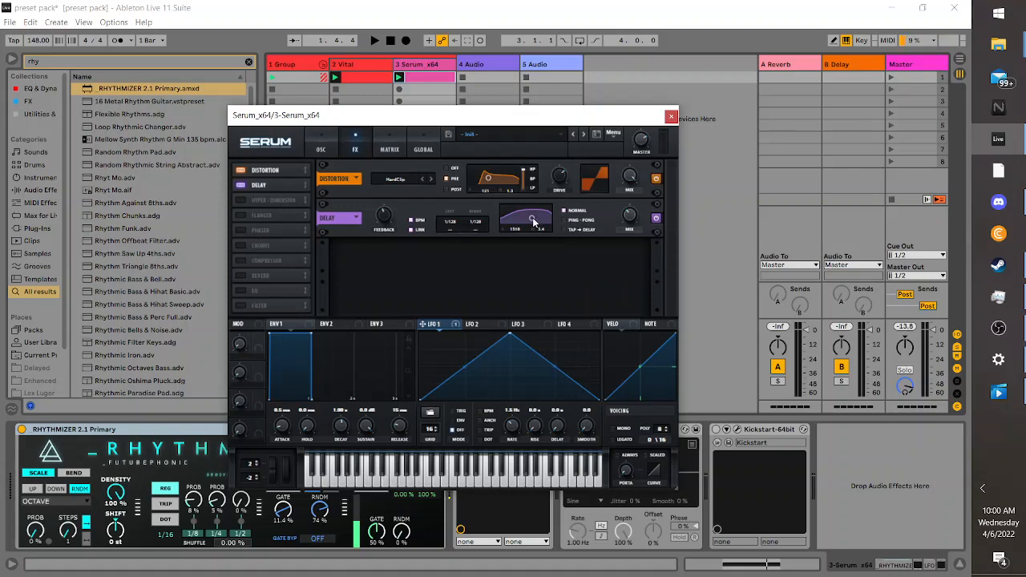
mouse_move(531, 221)
left_mouse_down()
mouse_move(529, 230)
mouse_move(532, 205)
left_mouse_up()
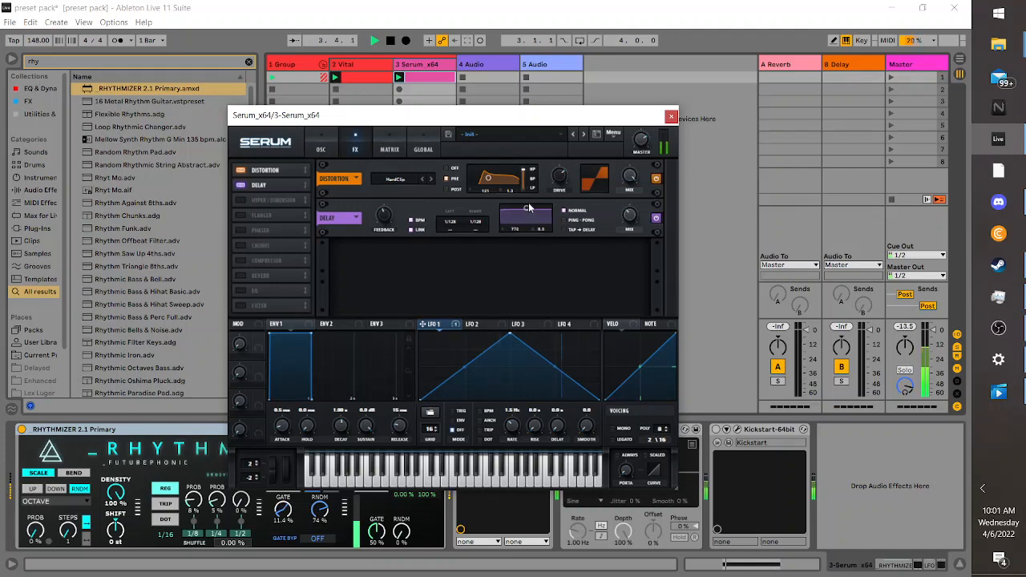
key("space")
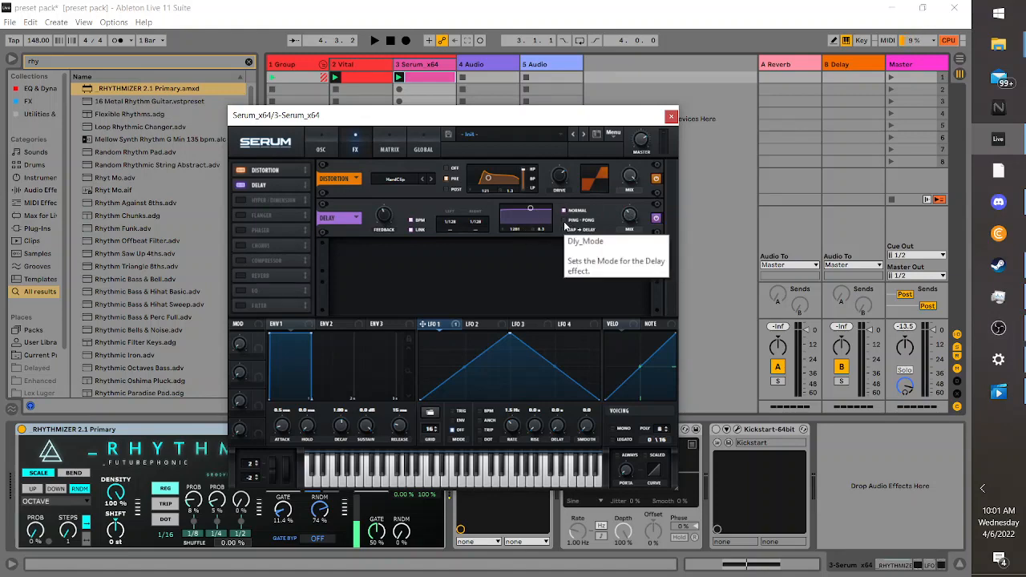
Try the delay's Ping-Pong mode during playback and return it to Normal
key("space")
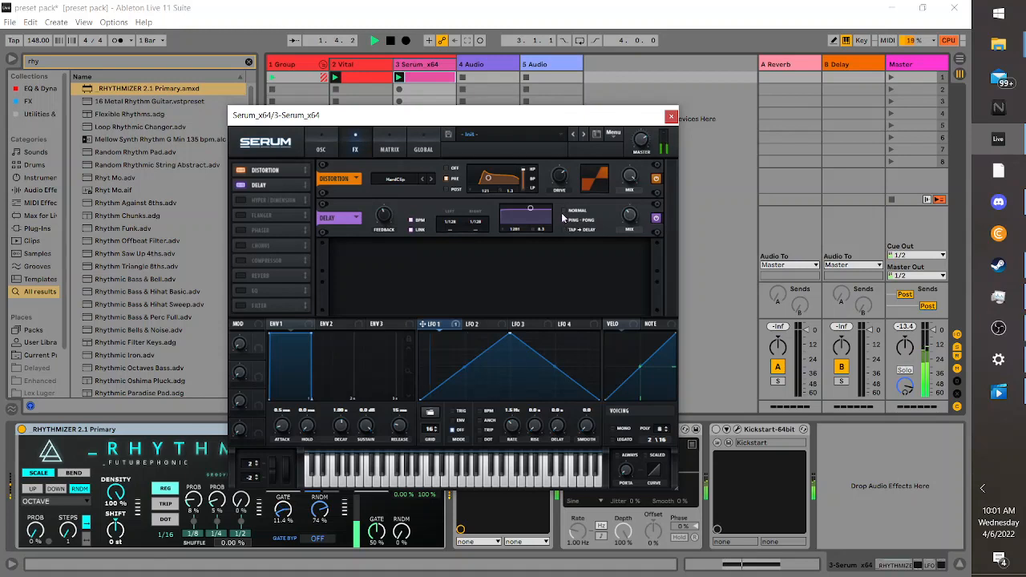
key("space")
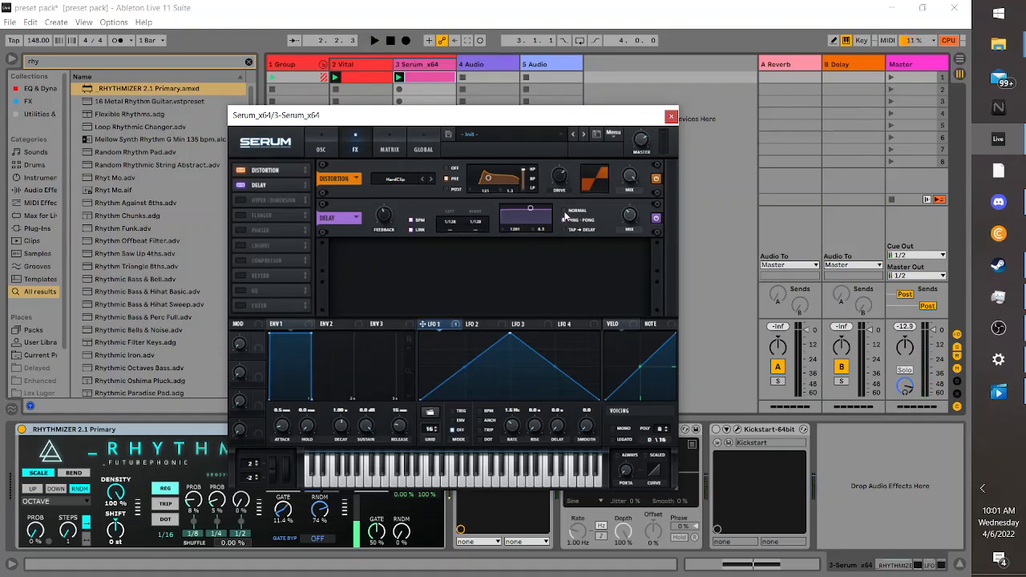
left_click(565, 214)
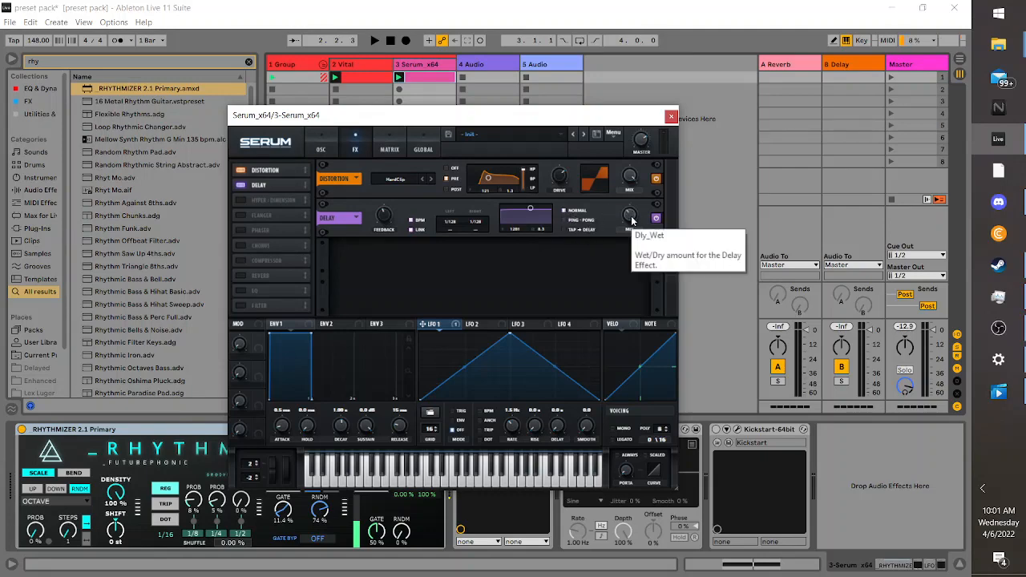
Raise the delay's wet/dry mix to about 88% while auditioning the pattern
key("space")
left_click_drag(630, 217, 719, 217)
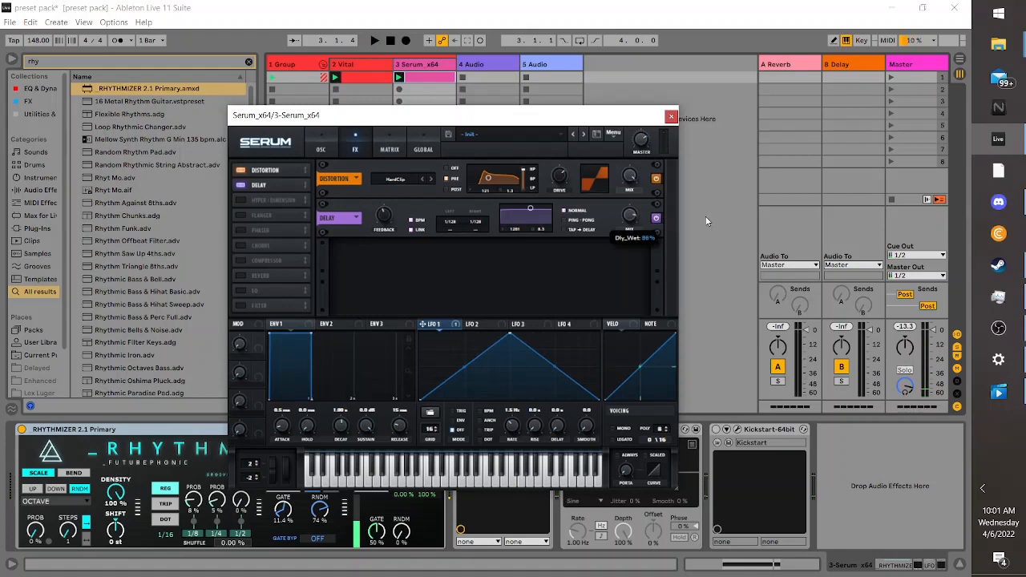
Lower the delay's mix to about 35% and sweep its feedback up to about 82% and back down, auditioning the pattern
mouse_move(660, 226)
left_mouse_down()
mouse_move(669, 226)
mouse_move(650, 226)
left_mouse_up()
left_click_drag(650, 226, 614, 216)
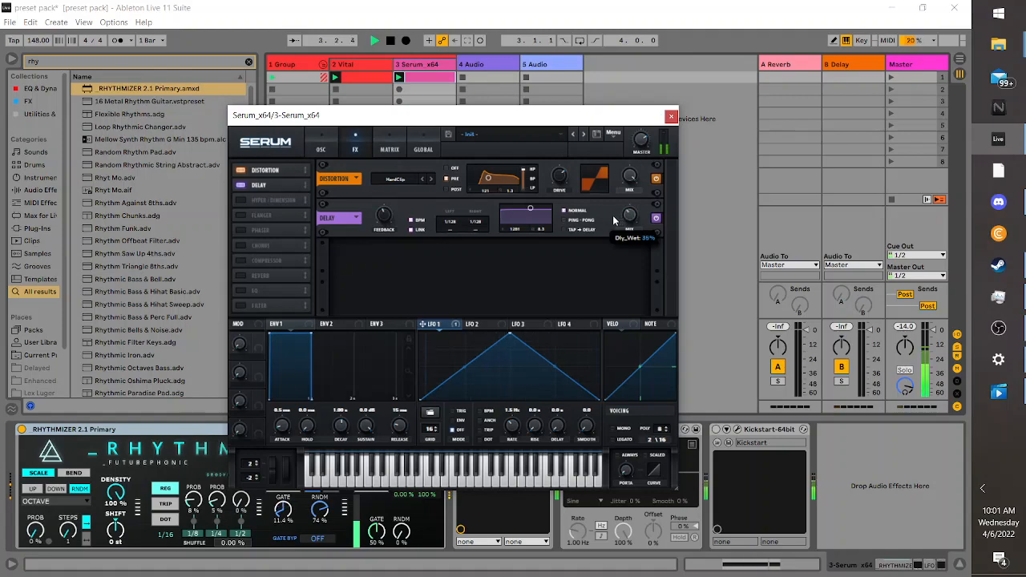
left_click(385, 216)
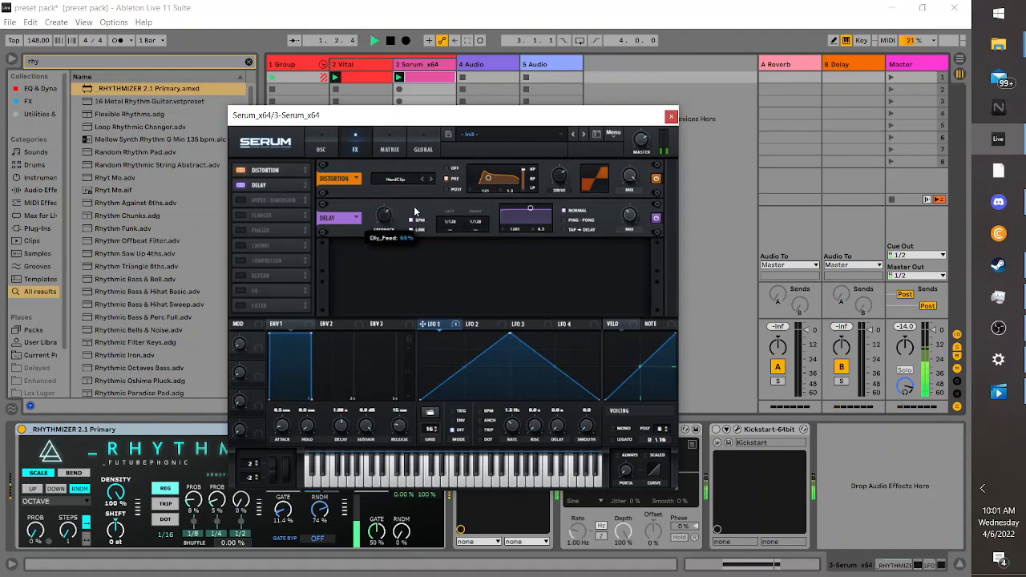
left_click_drag(428, 205, 390, 222)
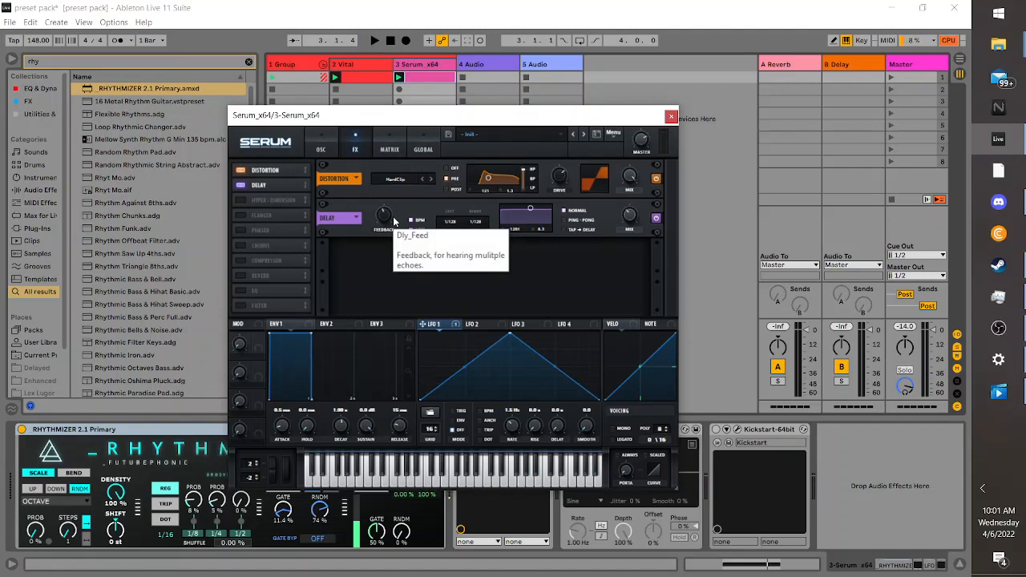
left_click_drag(389, 220, 418, 217)
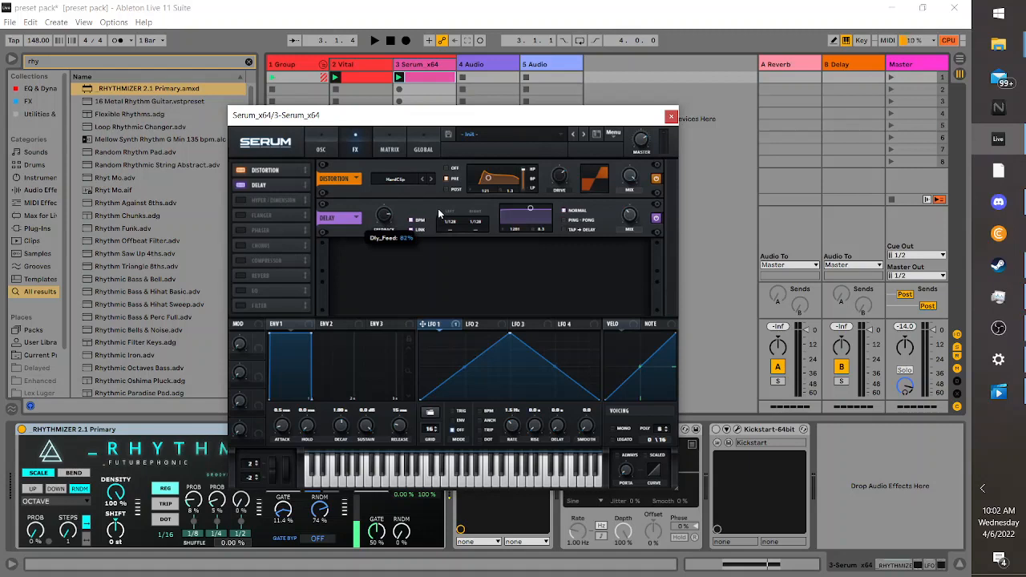
left_click_drag(438, 209, 383, 223)
key("space")
key("space")
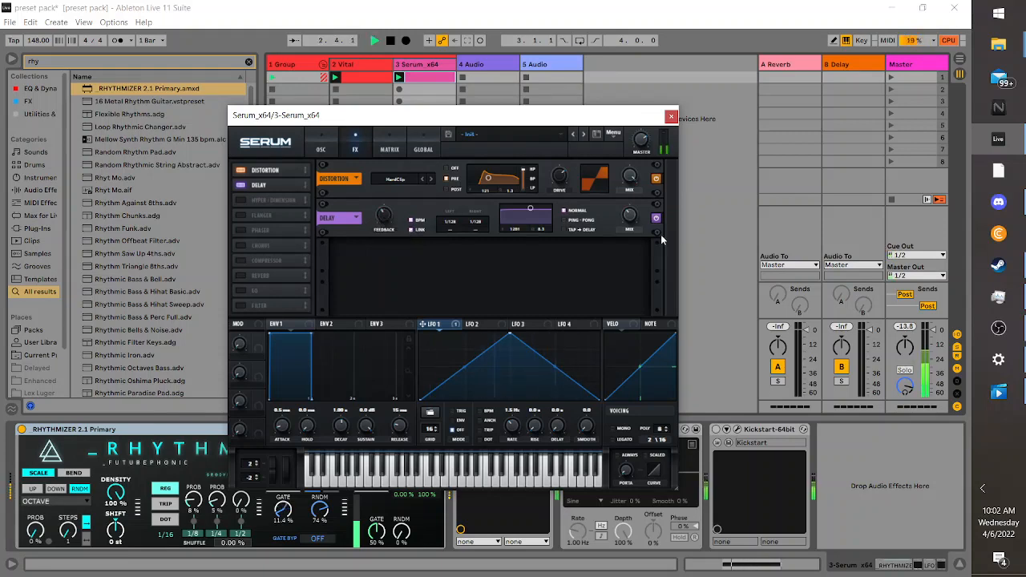
Fine-tune the delay's mix, then check the modulation source options for its feedback without assigning one
left_click_drag(643, 223, 634, 223)
left_click_drag(385, 218, 384, 218)
right_click(384, 218)
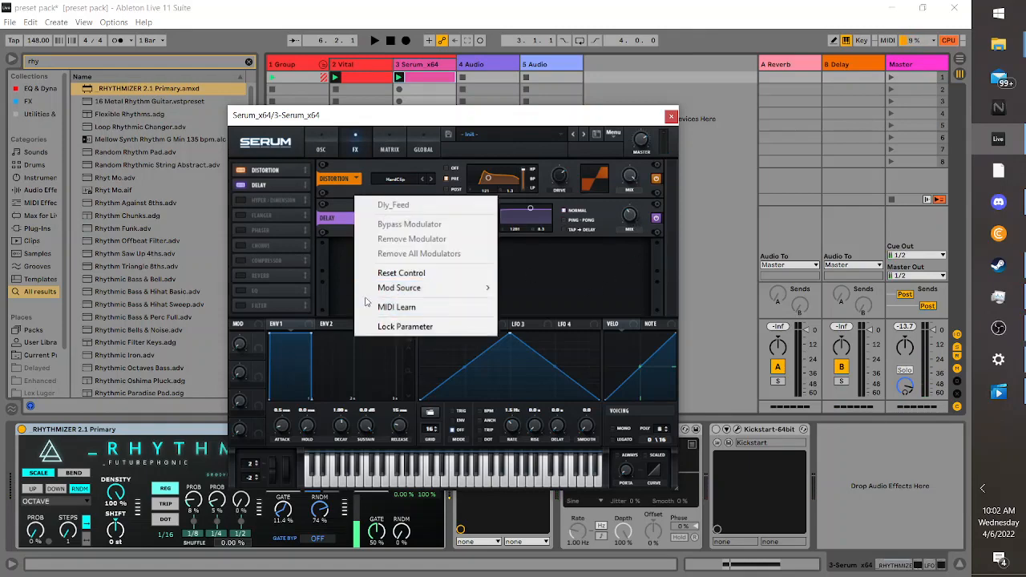
left_click(388, 289)
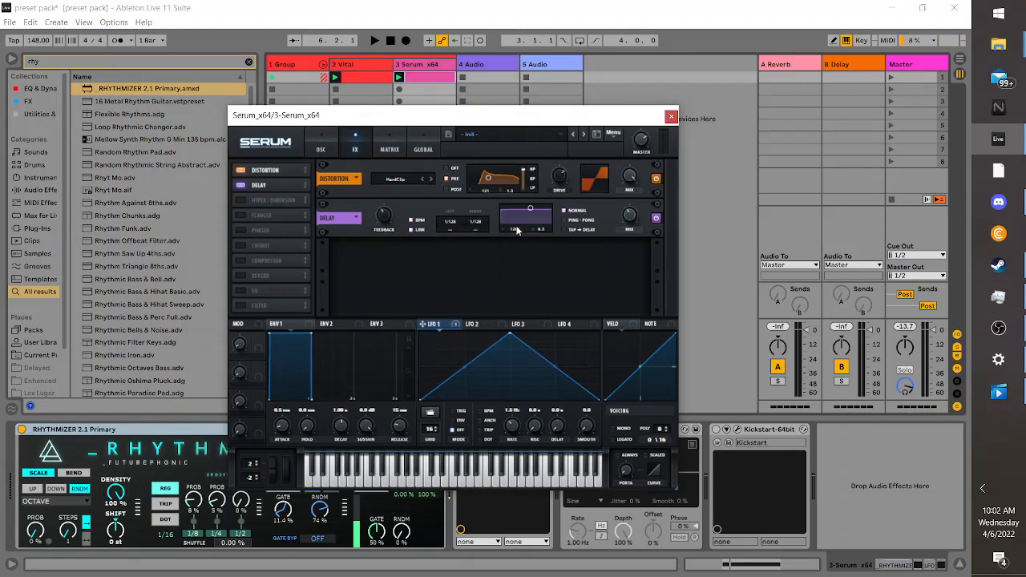
Narrow the delay's filter and lower its frequency to about 770 Hz, auditioning the pattern
mouse_move(529, 210)
left_mouse_down()
mouse_move(529, 230)
mouse_move(541, 231)
mouse_move(529, 226)
left_mouse_up()
key("space")
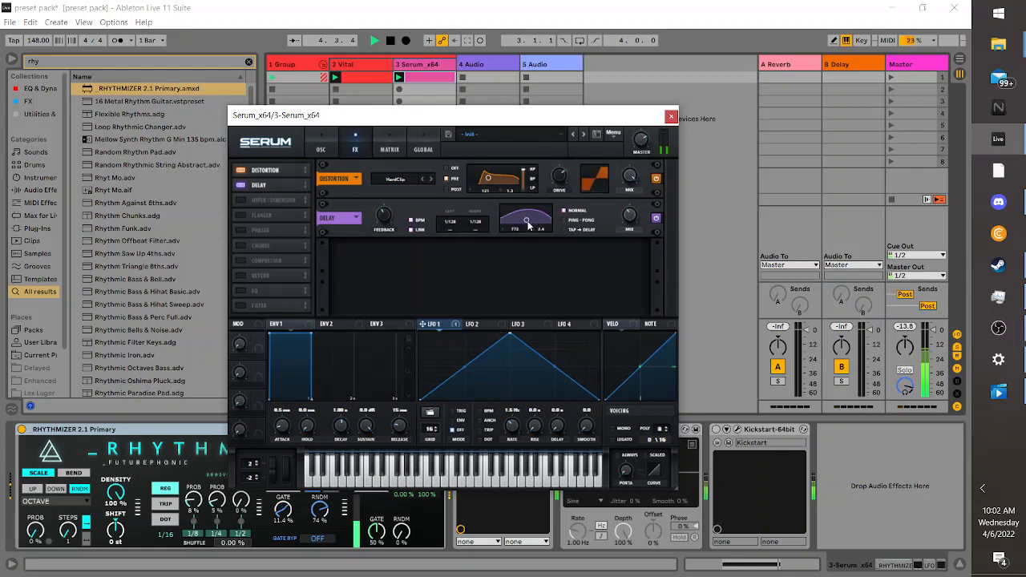
key("space")
Adjust oscillator A's FM (from B) warp amount while auditioning the pattern
left_click(323, 141)
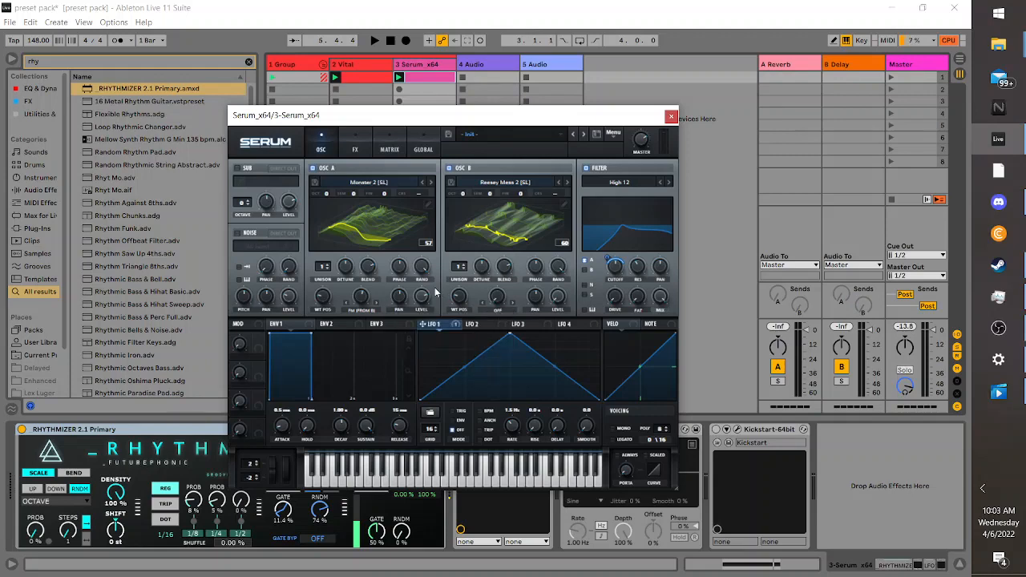
left_click(366, 297)
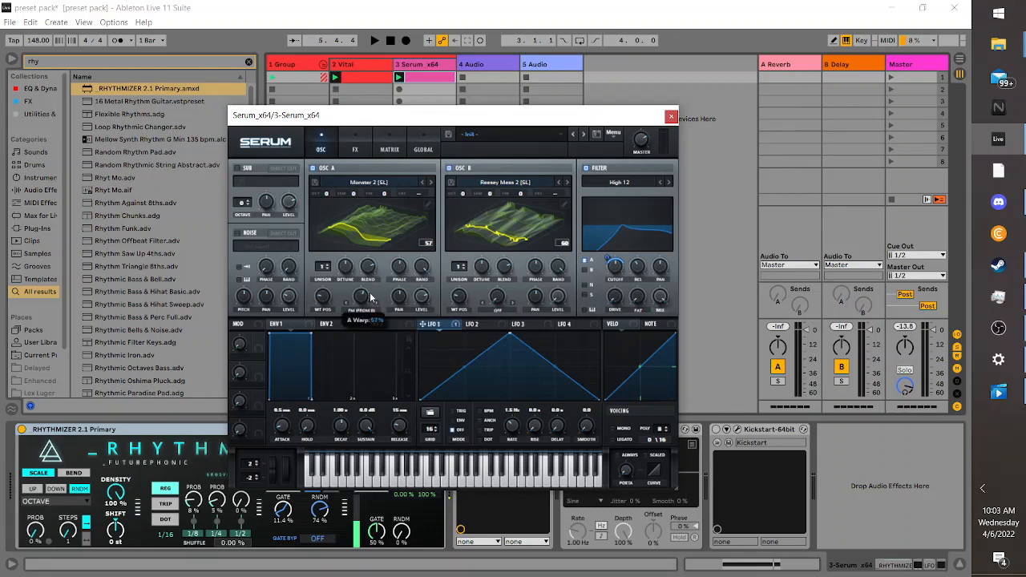
key("space")
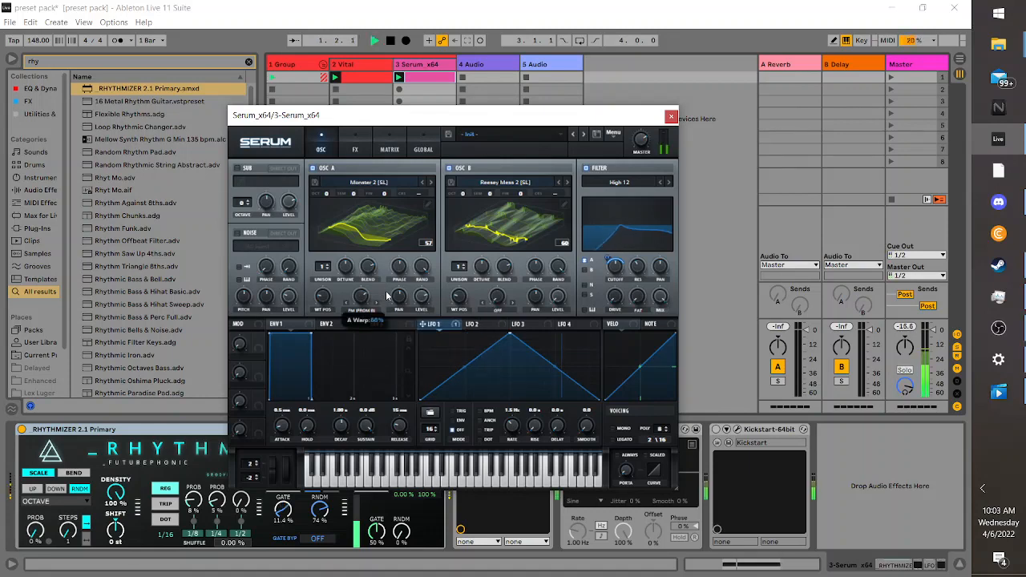
key("space")
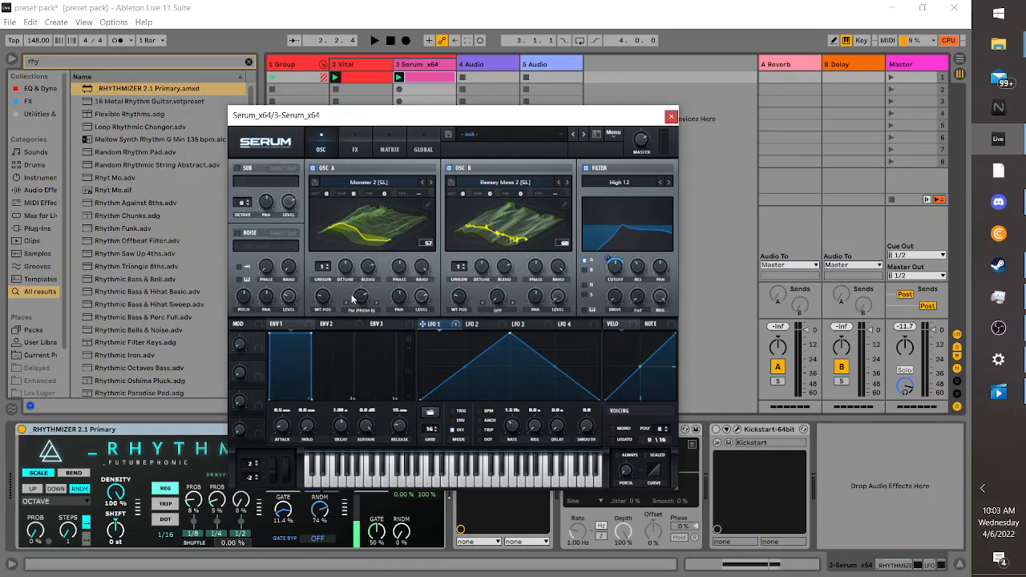
Sweep the oscillators' wavetable positions during playback, setting oscillator A to 56 and oscillator B to 131
scroll(317, 303, "down", 5)
scroll(317, 303, "up", 10)
key("space")
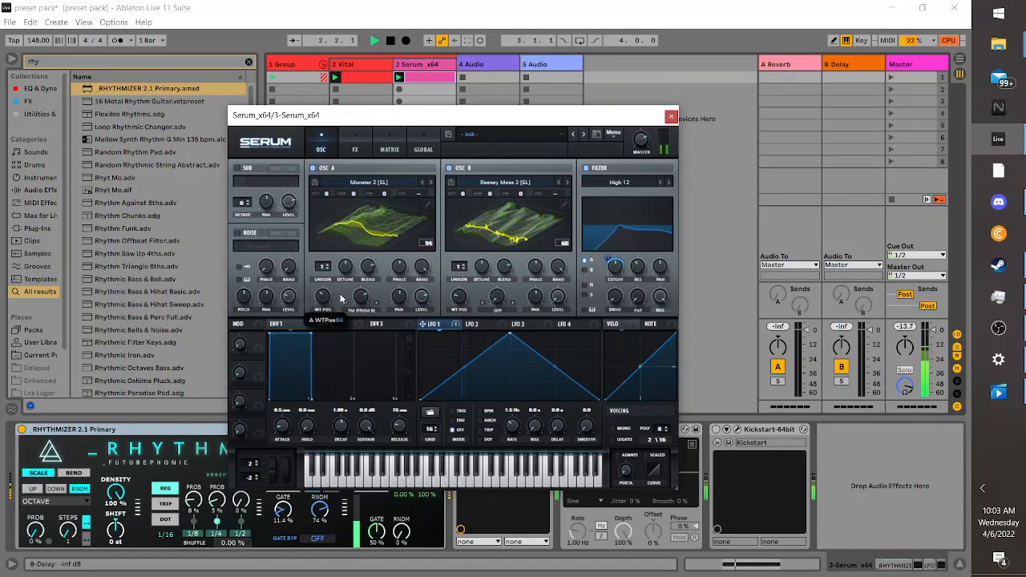
mouse_move(485, 287)
left_mouse_down()
mouse_move(508, 283)
mouse_move(497, 285)
left_mouse_up()
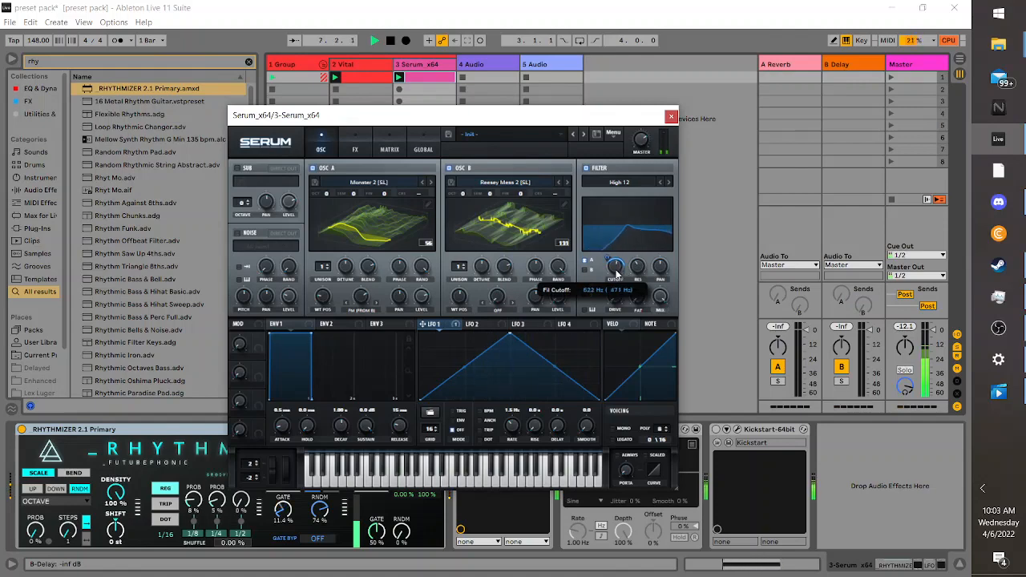
key("space")
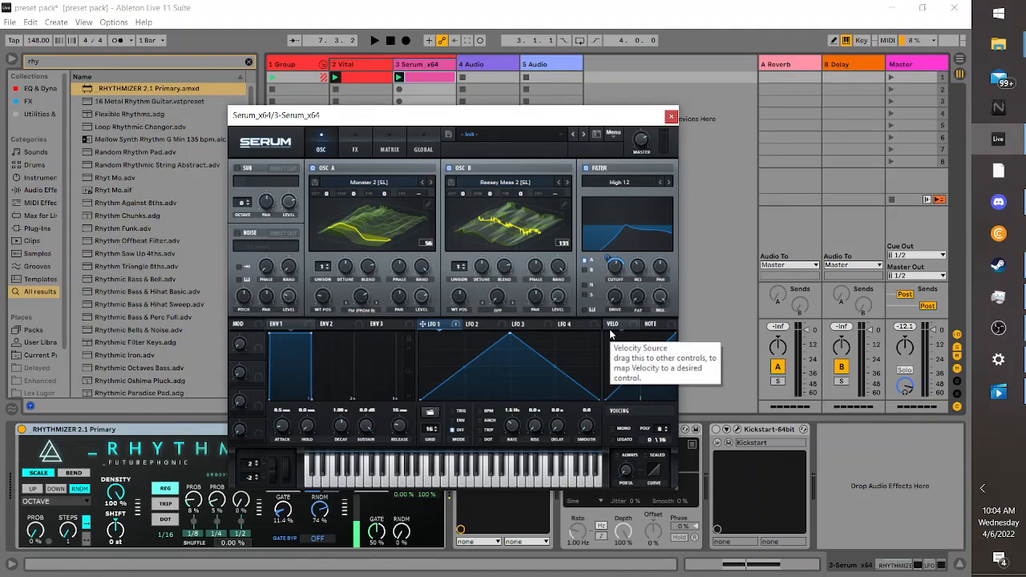
left_click(999, 328)
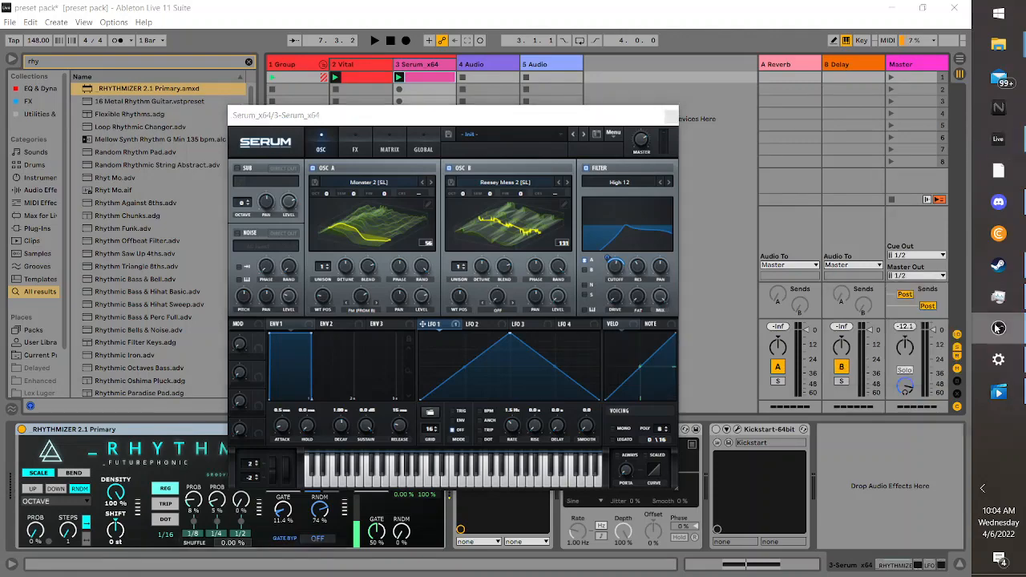